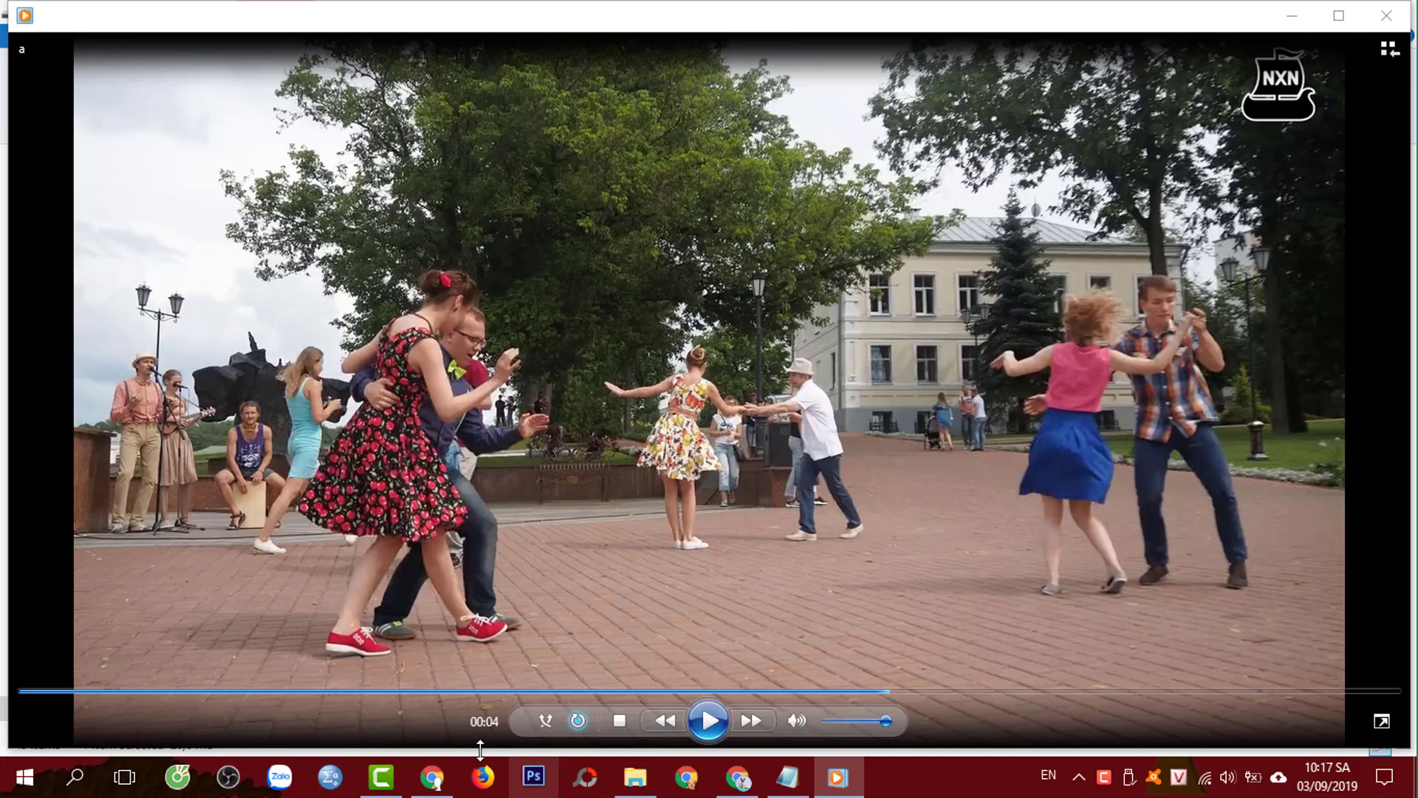
Replay the transition section of the sample video a.mp4 to examine how the two shots blend, and close the player
{"action": "left_click", "coordinate": [391, 692]}
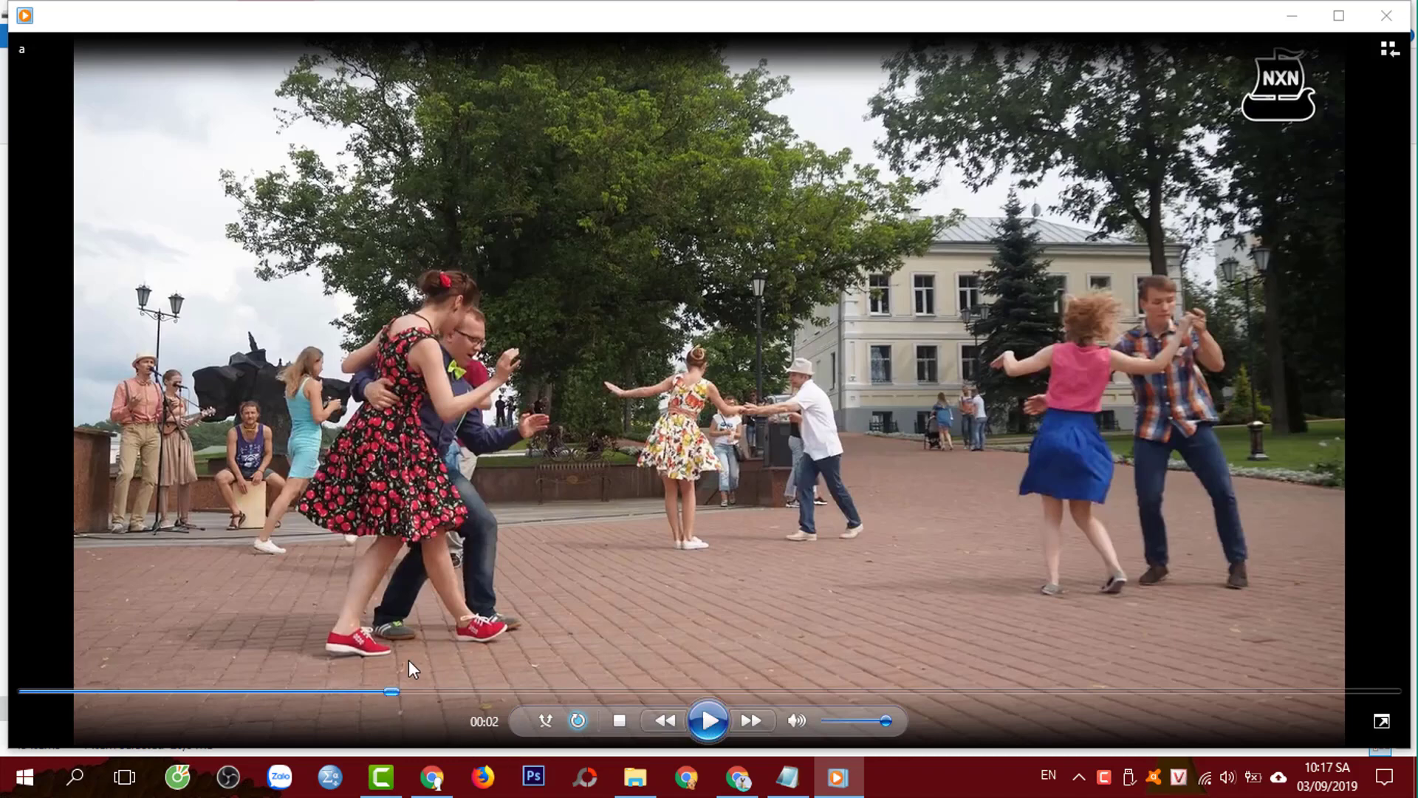
{"action": "left_click", "coordinate": [716, 722]}
{"action": "left_click", "coordinate": [716, 721]}
{"action": "left_click", "coordinate": [281, 691]}
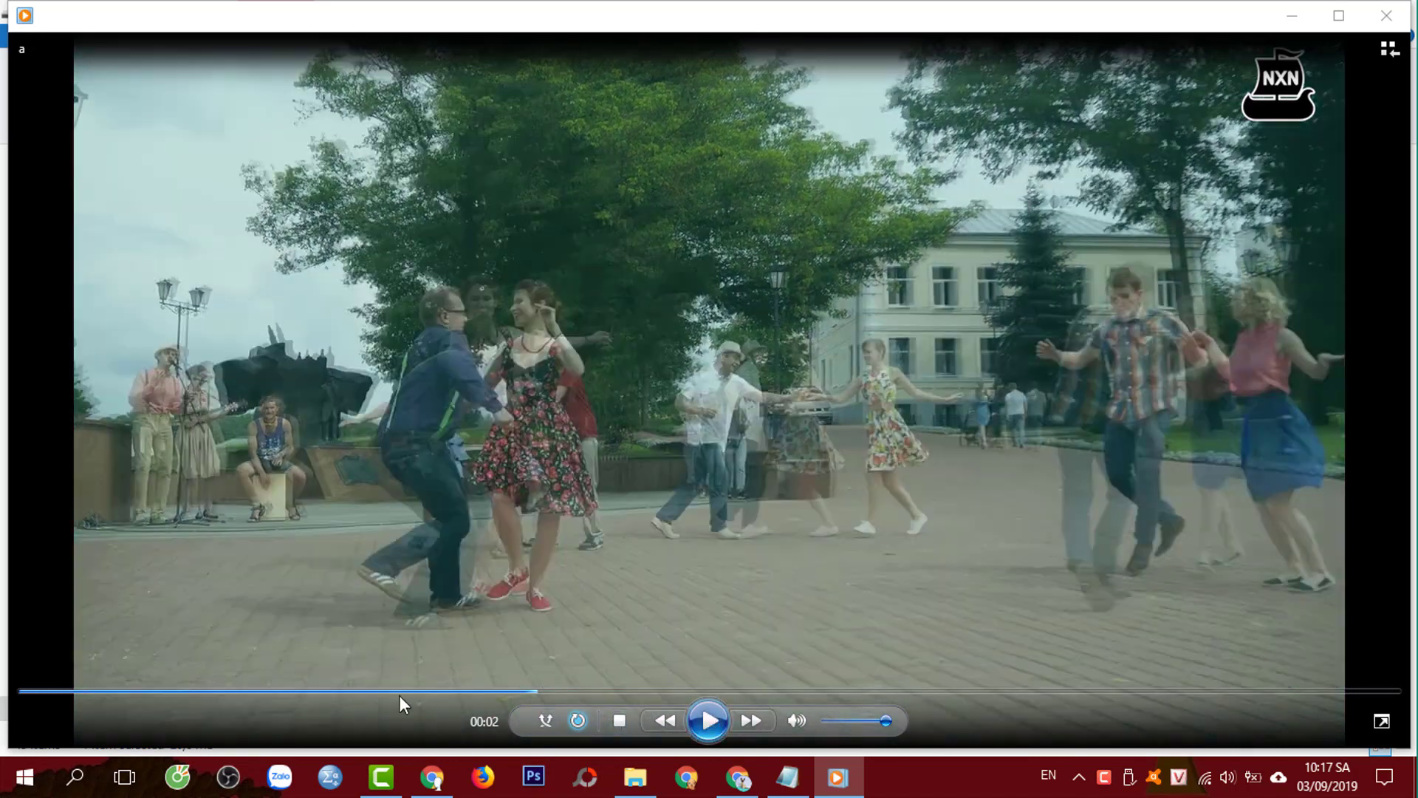
{"action": "left_click", "coordinate": [720, 724]}
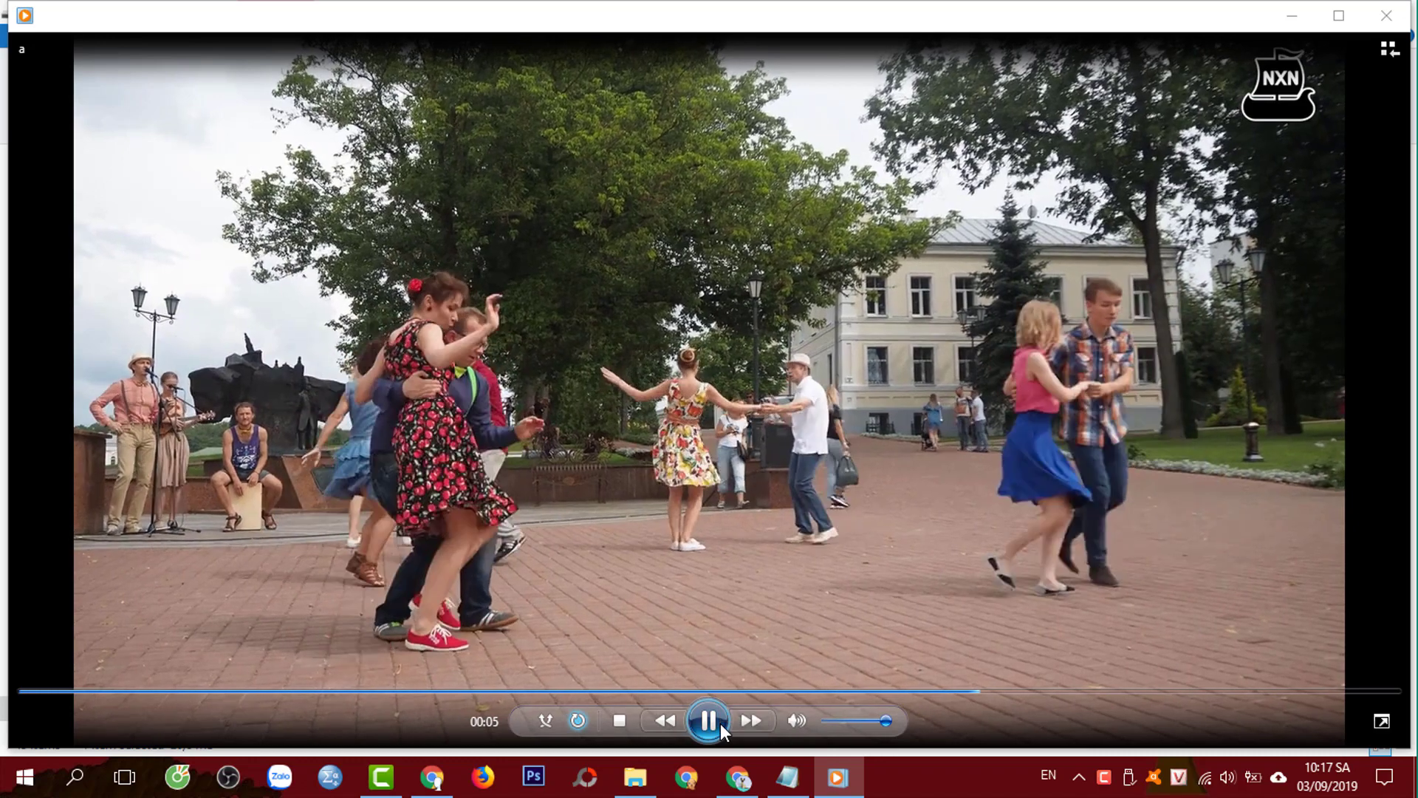
{"action": "left_click", "coordinate": [720, 724]}
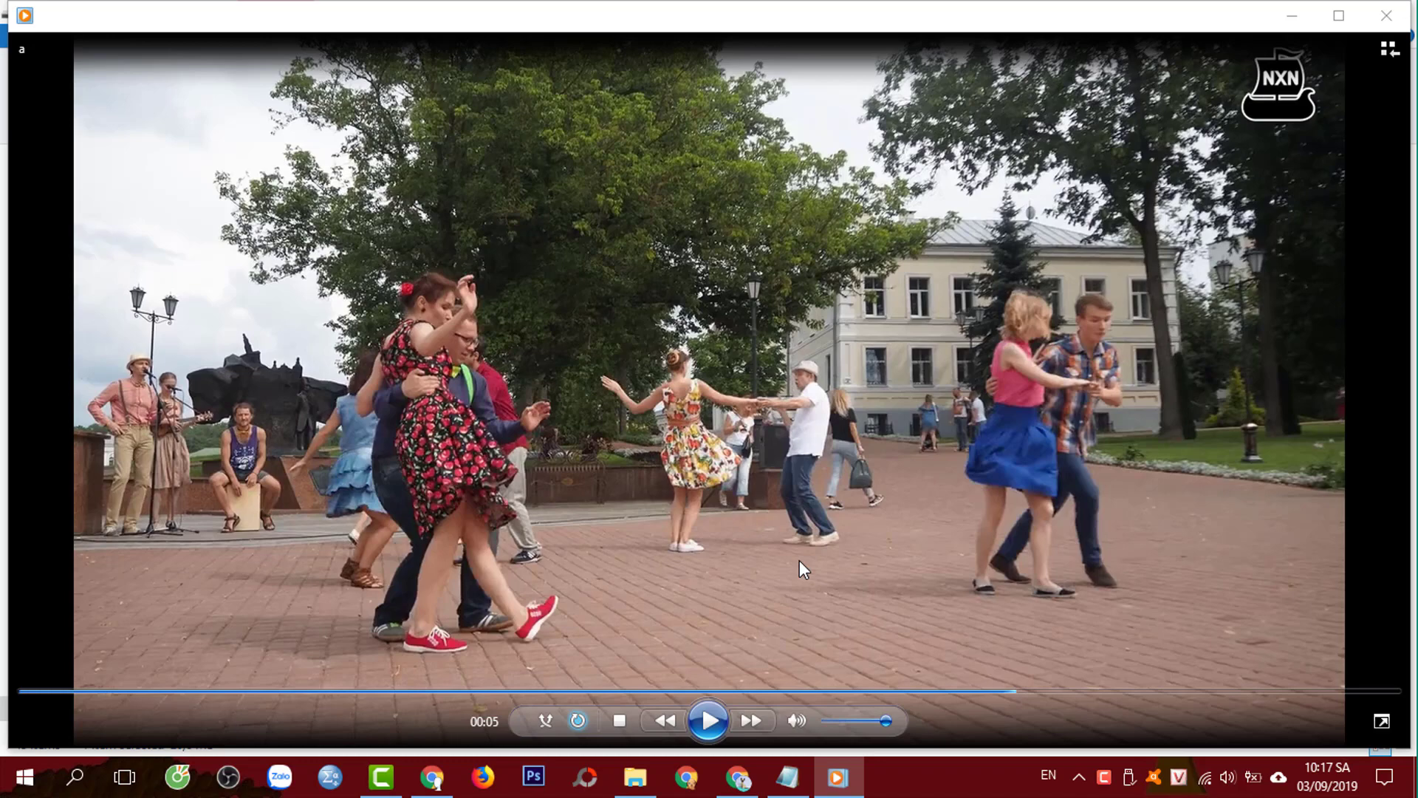
{"action": "left_click", "coordinate": [1386, 16]}
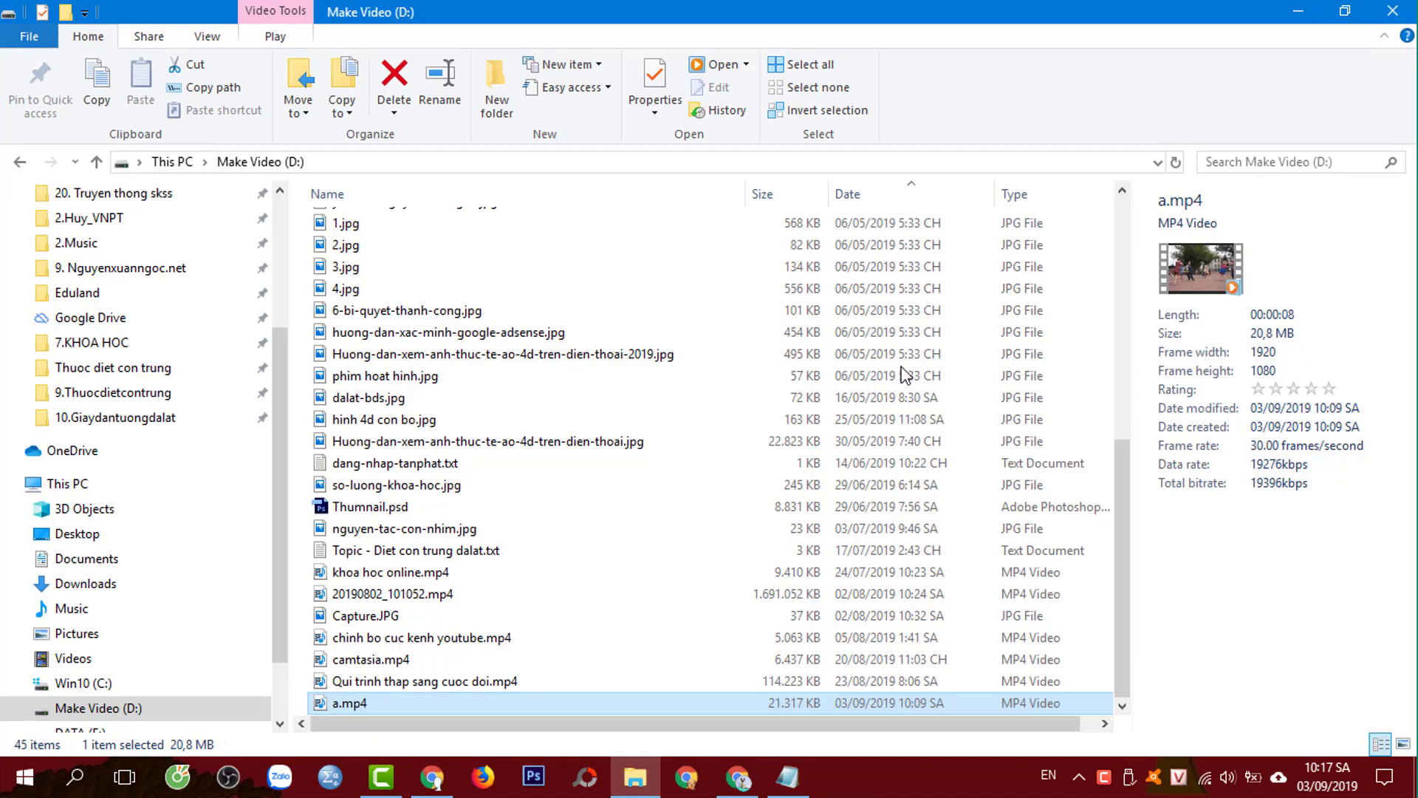
Switch to Camtasia and add the Dance - 17352 video from the media bin to the timeline at the playhead
{"action": "left_click", "coordinate": [381, 776]}
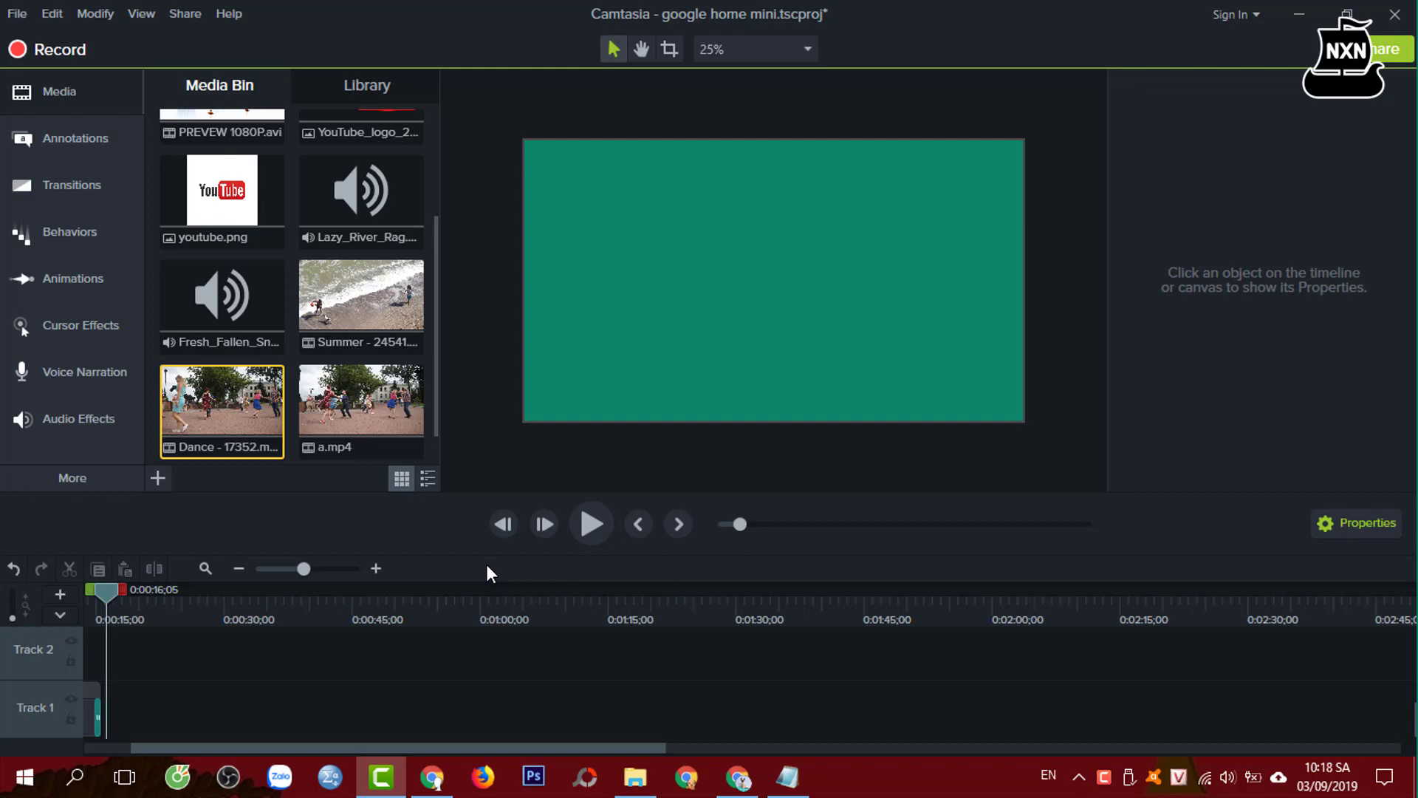
{"action": "right_click", "coordinate": [190, 408]}
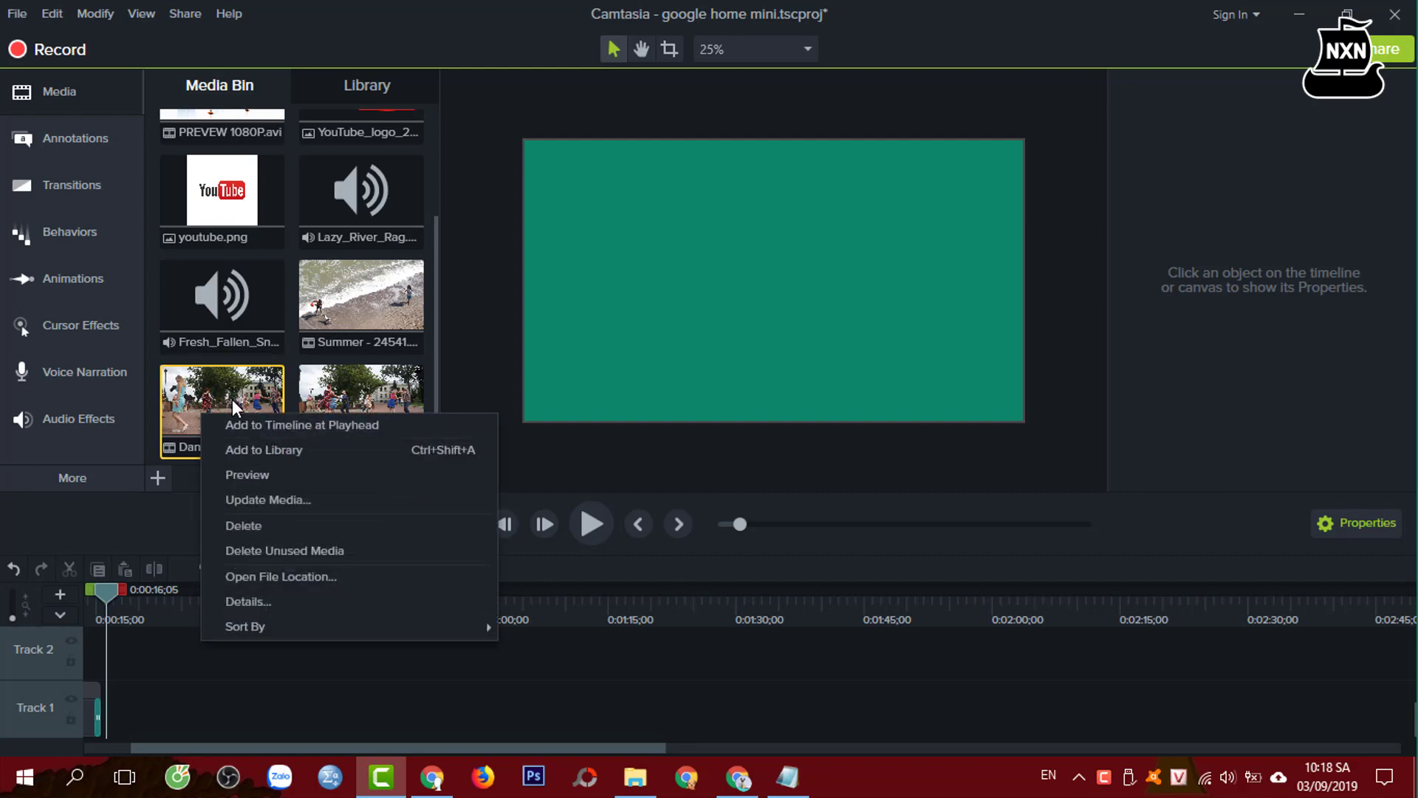
{"action": "left_click", "coordinate": [281, 424]}
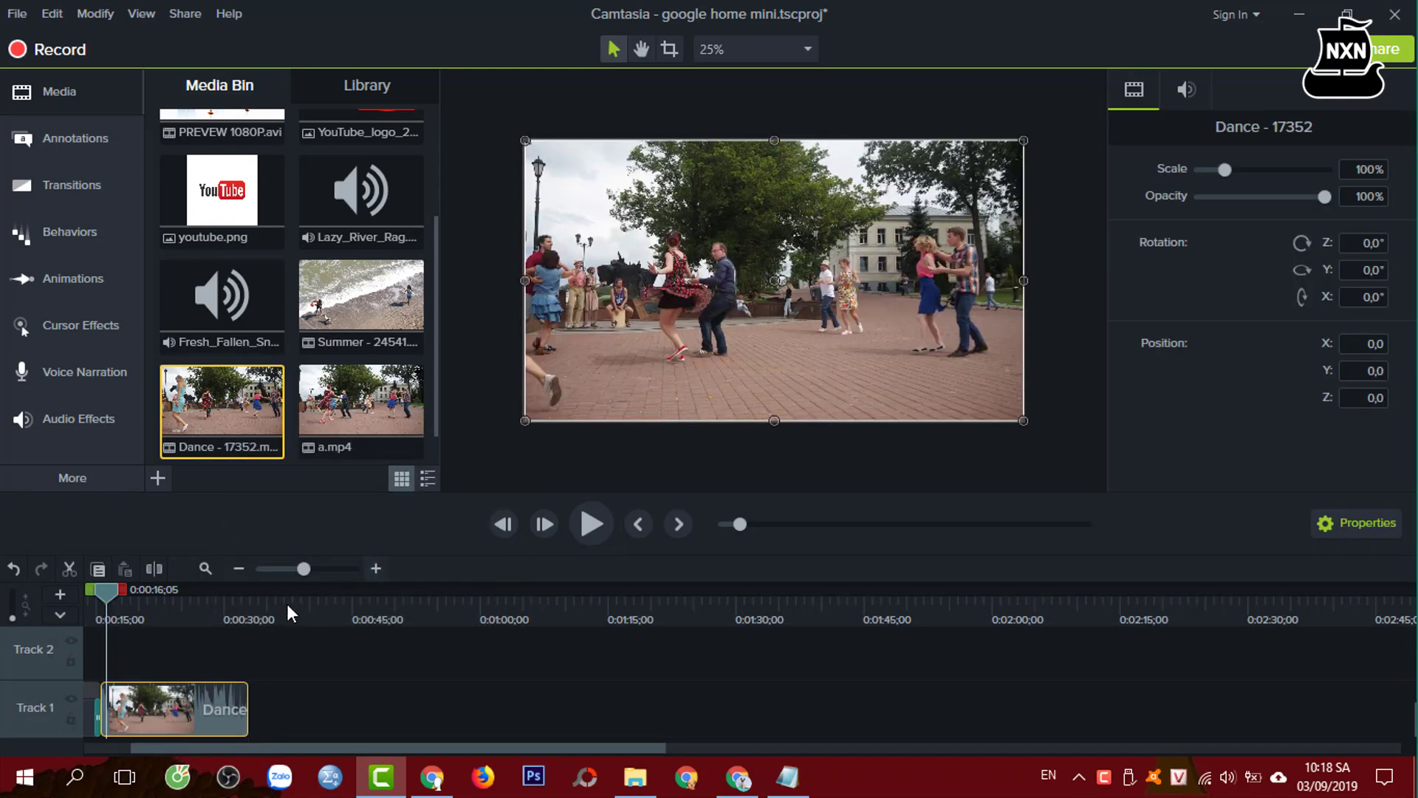
Show the available transitions and split the Dance - 17352 clip on Track 1 at 0:00:23;12
{"action": "left_click", "coordinate": [375, 569]}
{"action": "left_click", "coordinate": [375, 569]}
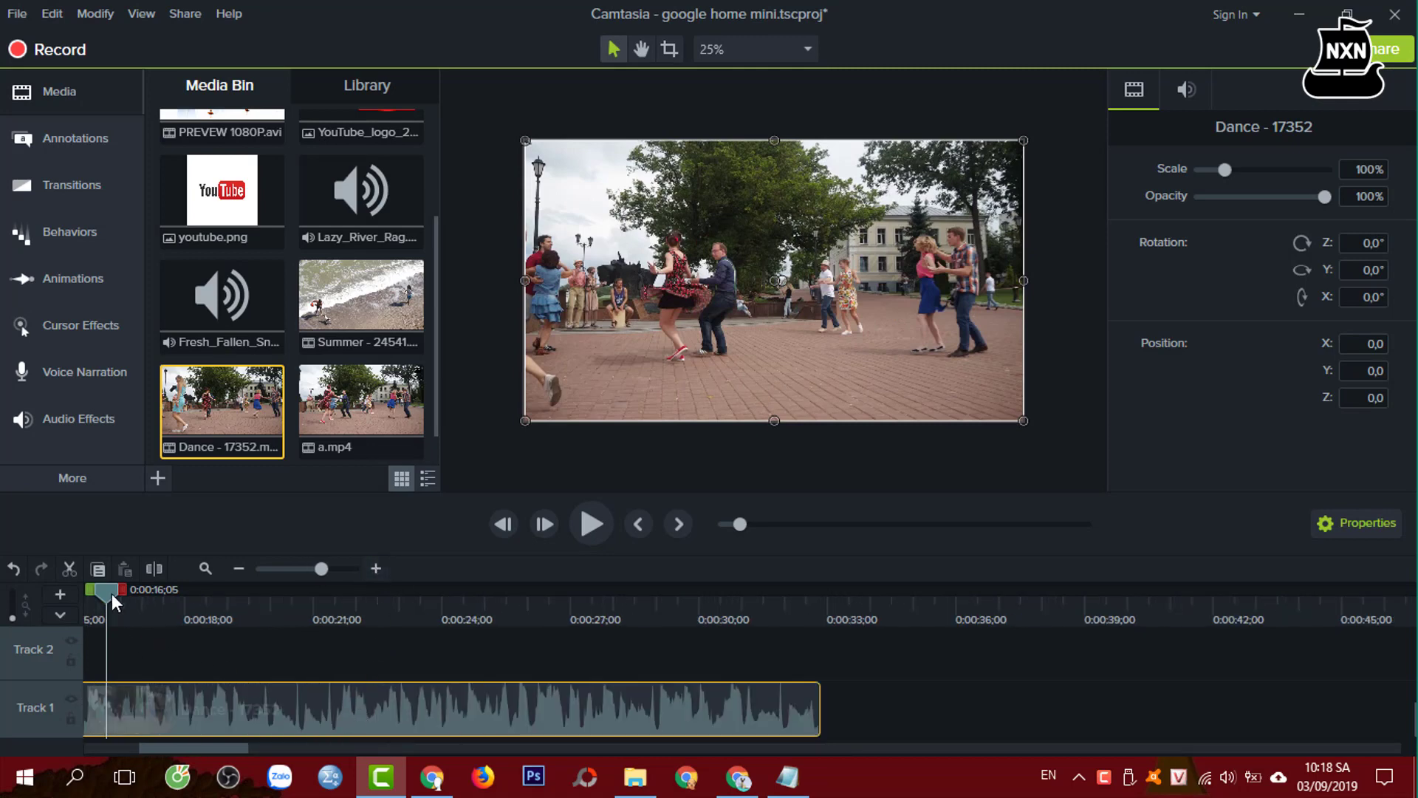
{"action": "left_click_drag", "start_coordinate": [113, 593], "coordinate": [77, 605]}
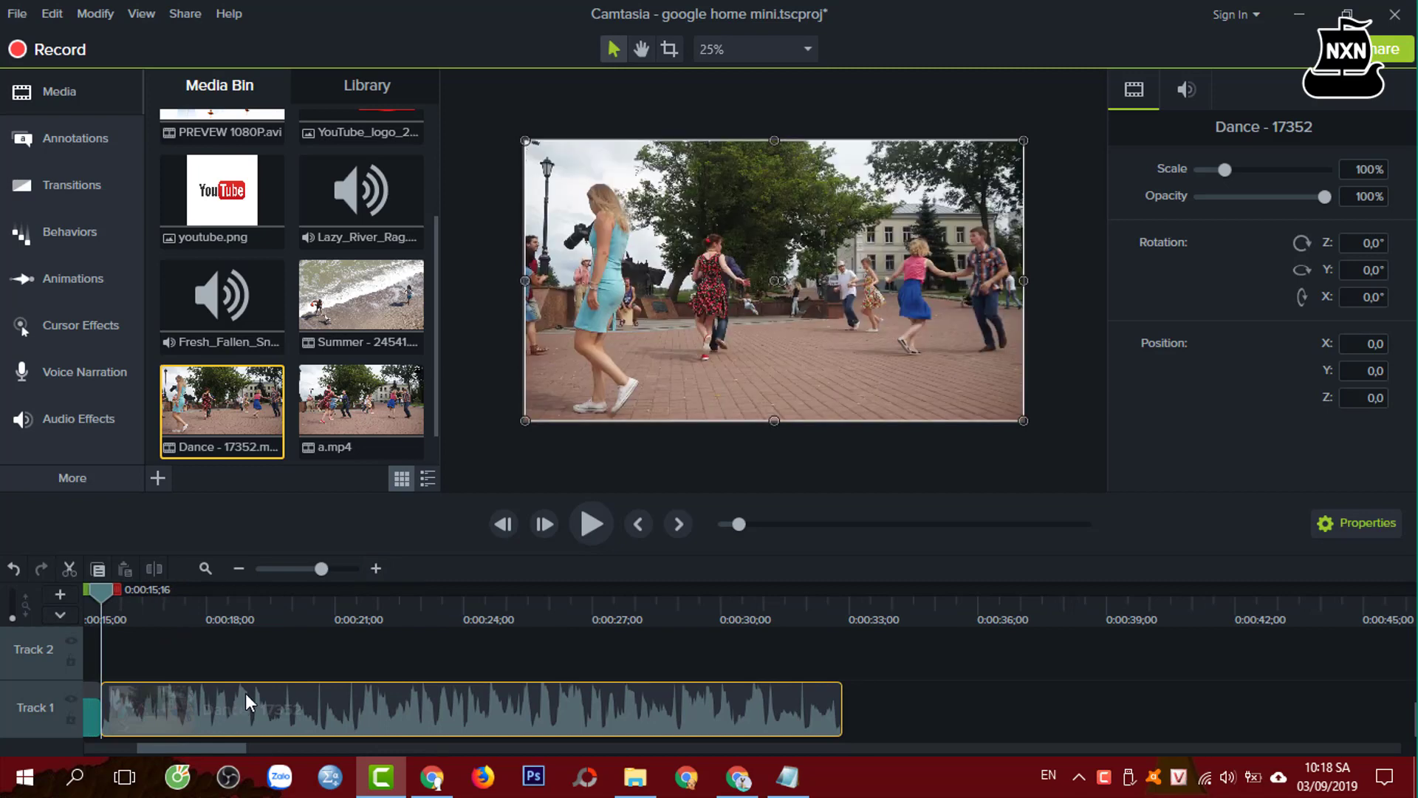
{"action": "left_click", "coordinate": [60, 188]}
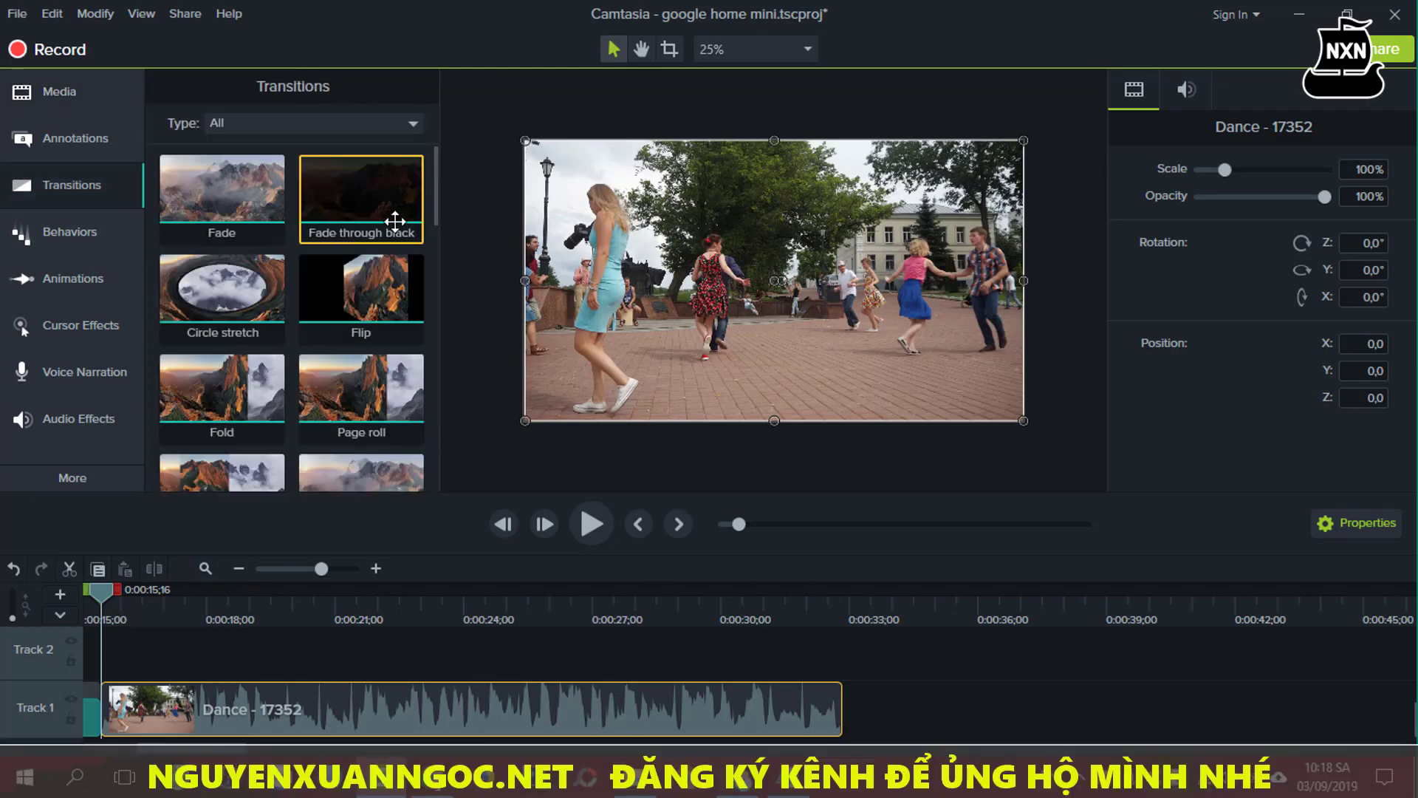
{"action": "left_click_drag", "start_coordinate": [437, 216], "coordinate": [441, 171]}
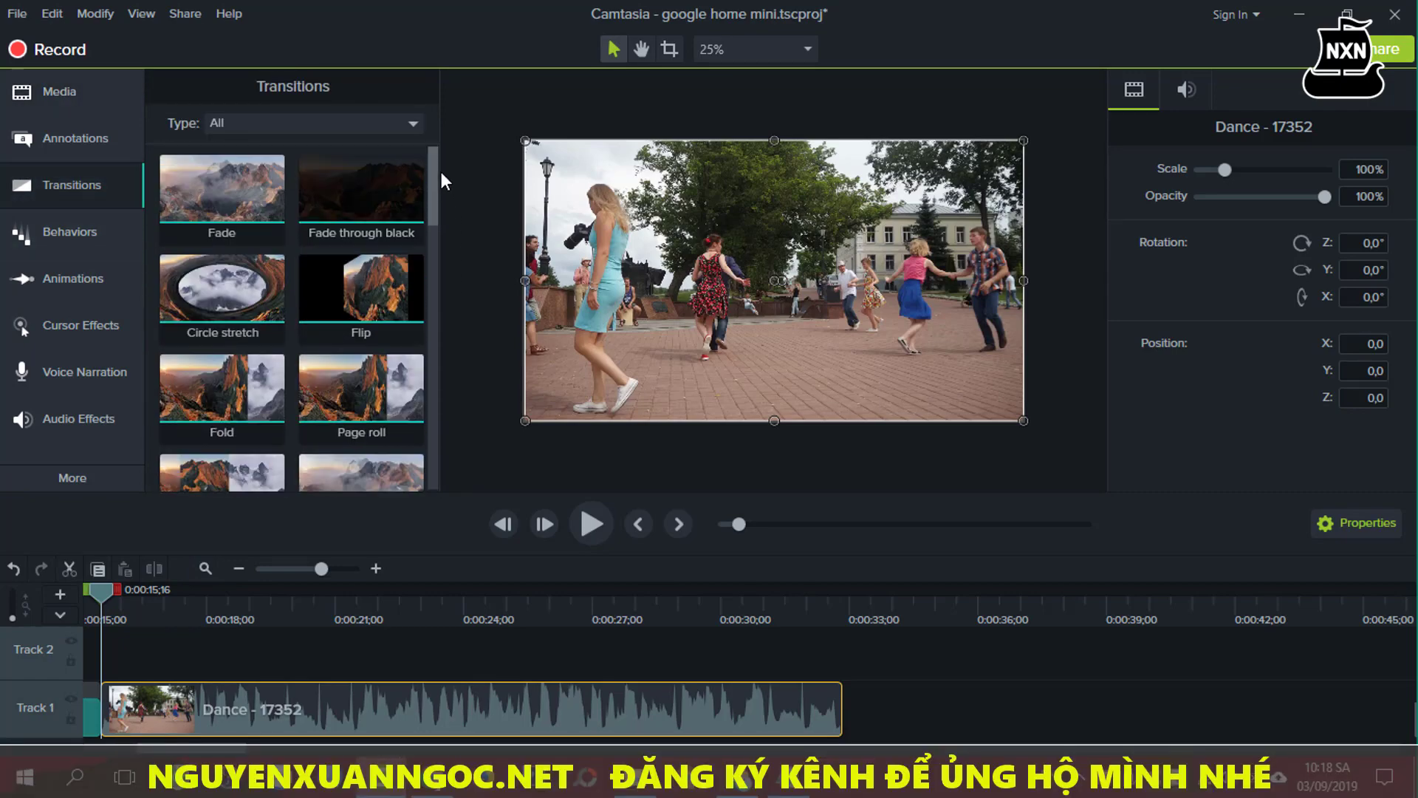
{"action": "left_click_drag", "start_coordinate": [104, 593], "coordinate": [342, 613]}
{"action": "left_click", "coordinate": [437, 651]}
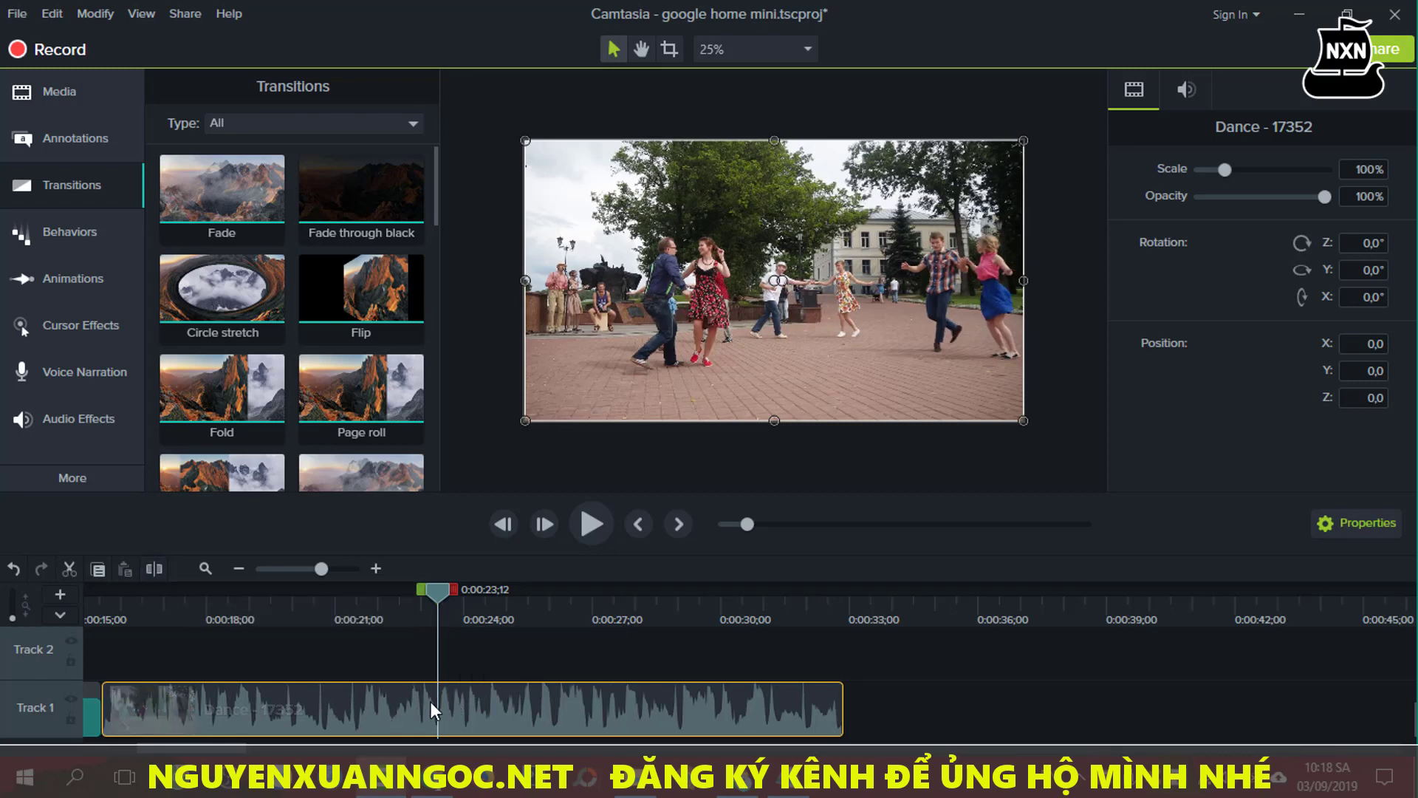
{"action": "left_click", "coordinate": [154, 567]}
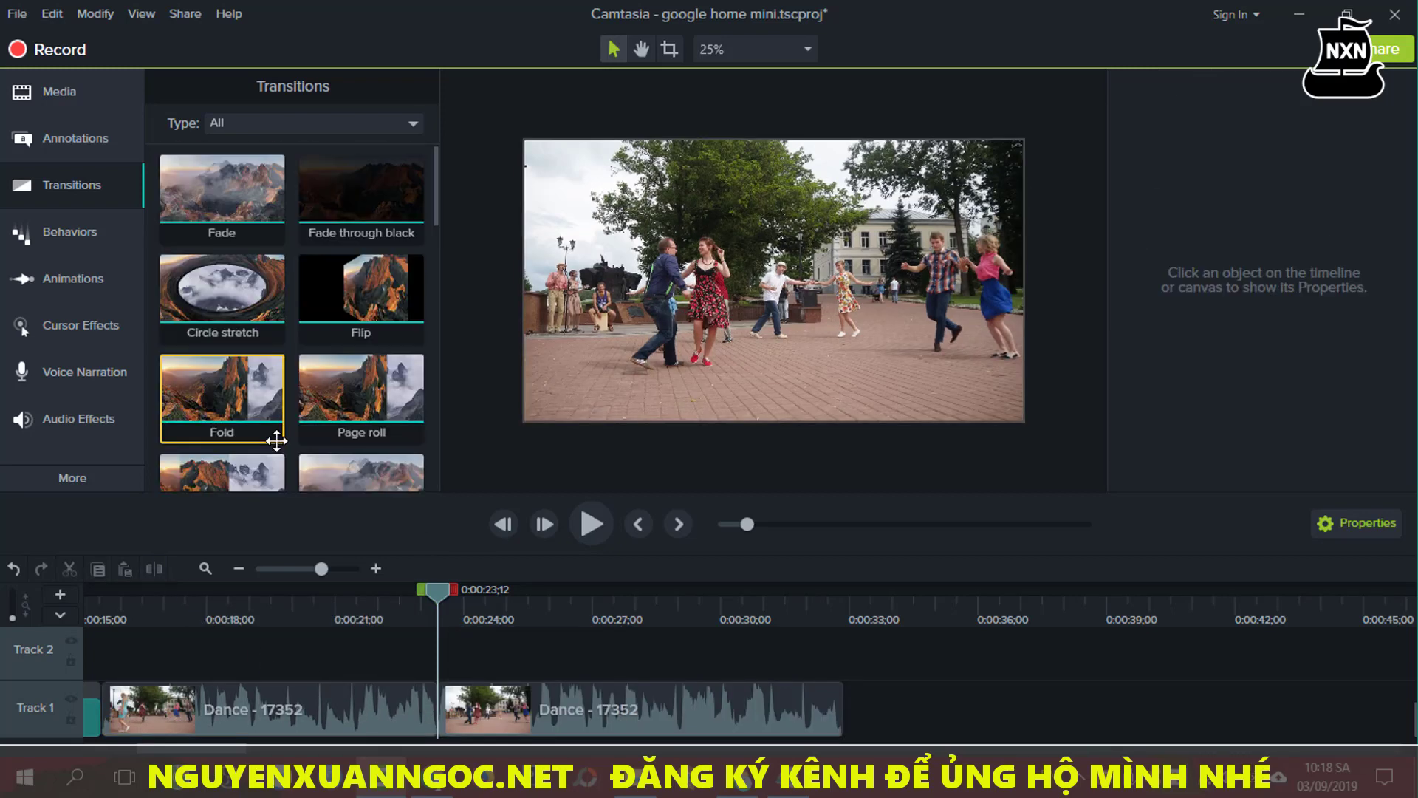
Apply the Cube rotate transition at the cut between the two Dance - 17352 clips and play it back
{"action": "scroll", "coordinate": [258, 385], "scroll_direction": "down", "scroll_amount": 5}
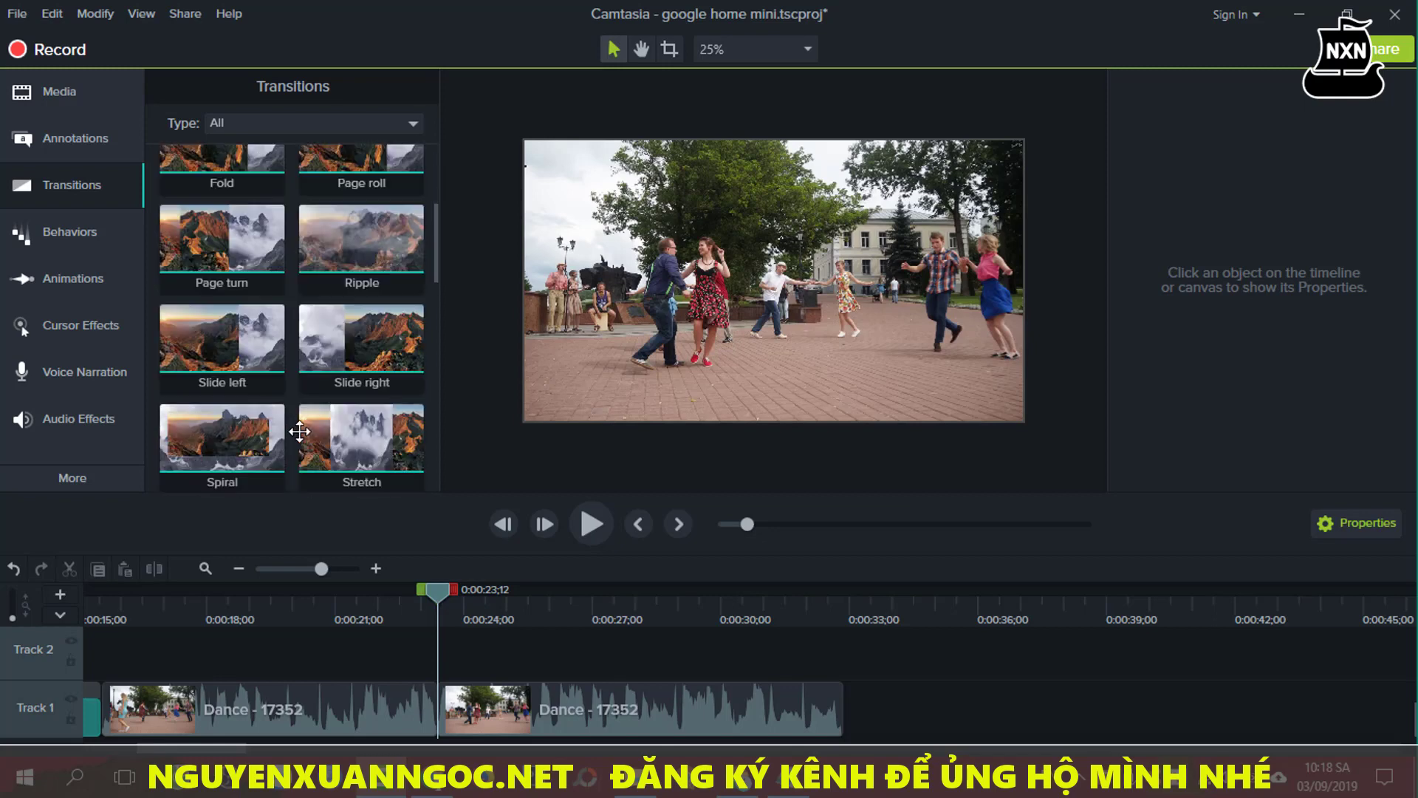
{"action": "left_click_drag", "start_coordinate": [258, 385], "coordinate": [430, 709]}
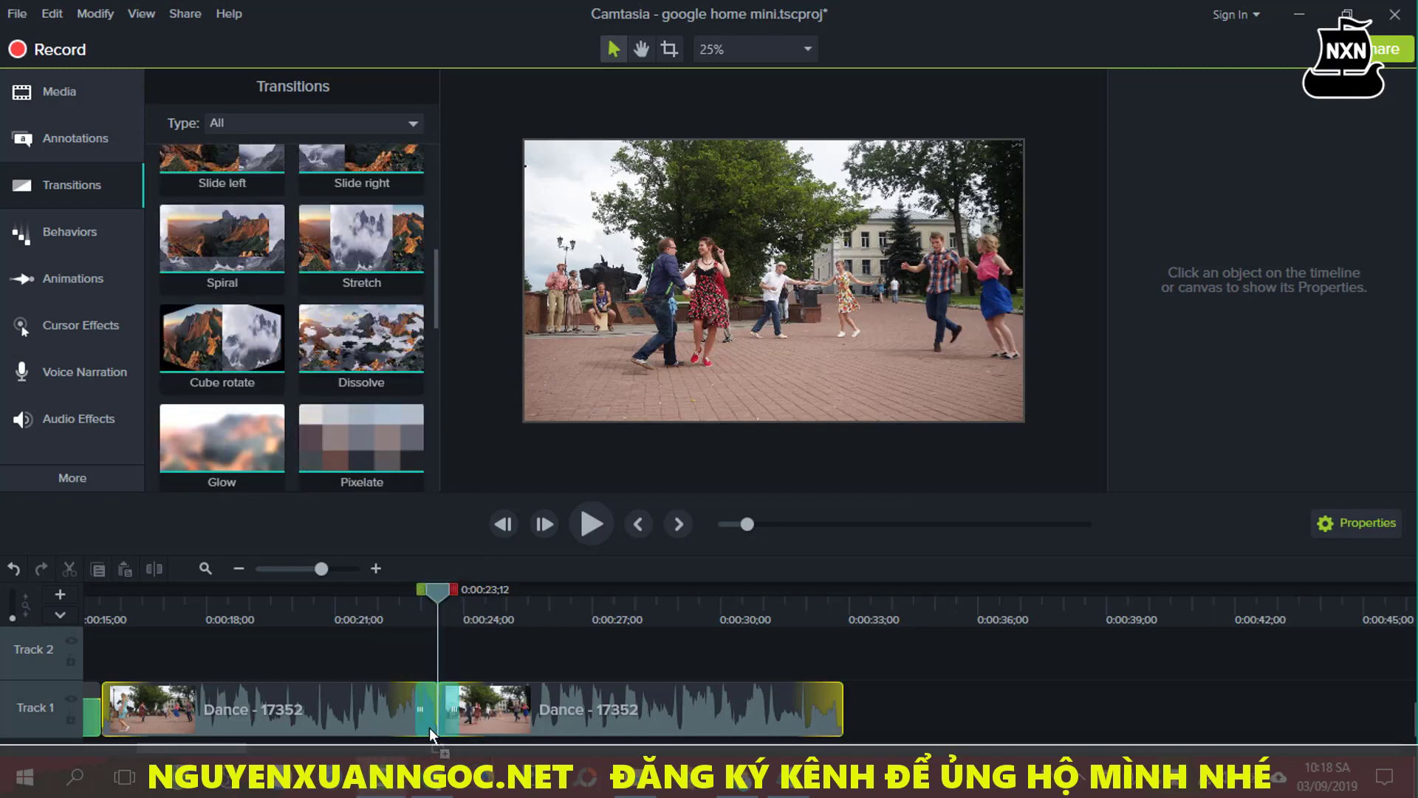
{"action": "left_click_drag", "start_coordinate": [439, 588], "coordinate": [475, 637]}
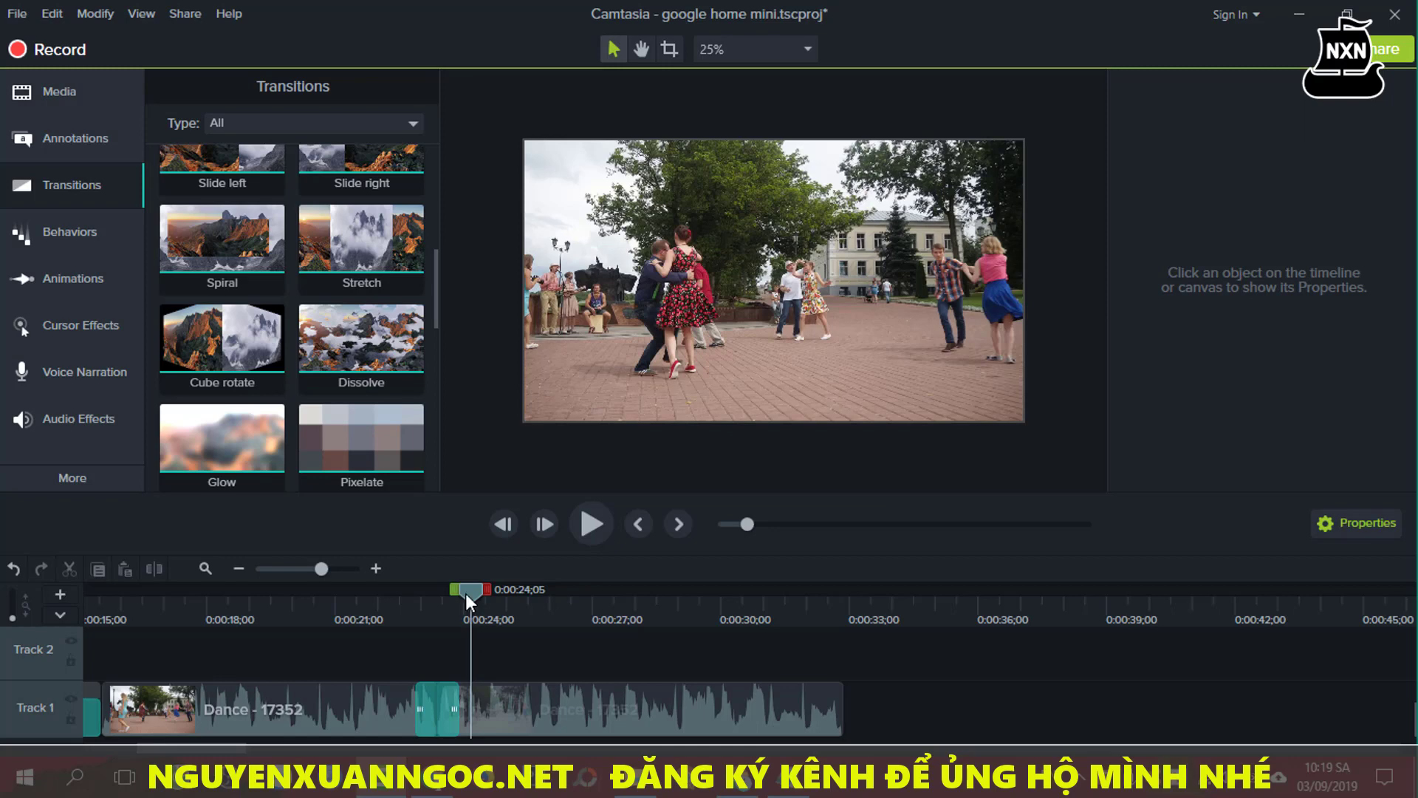
{"action": "left_click_drag", "start_coordinate": [465, 593], "coordinate": [409, 618]}
{"action": "left_click", "coordinate": [591, 525]}
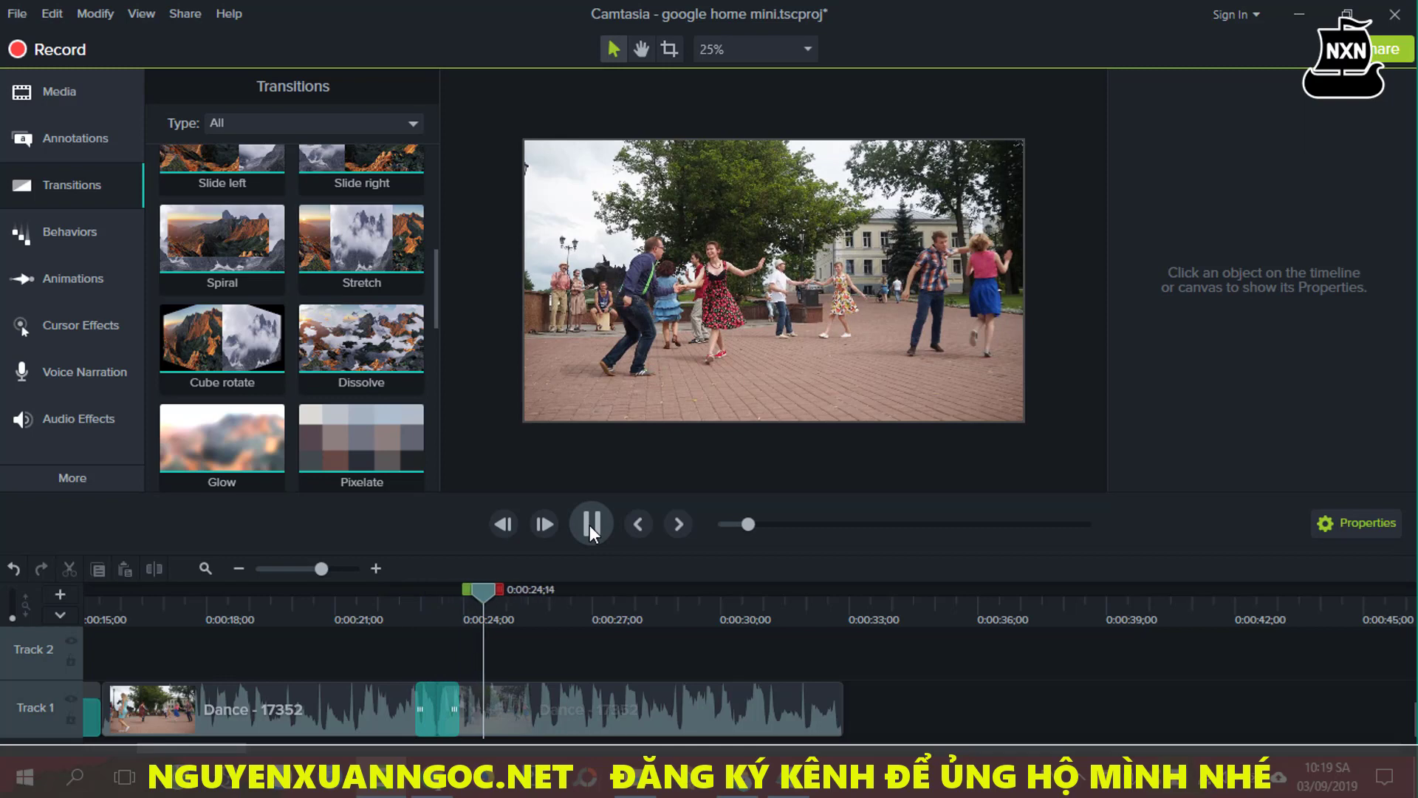
{"action": "left_click", "coordinate": [590, 524]}
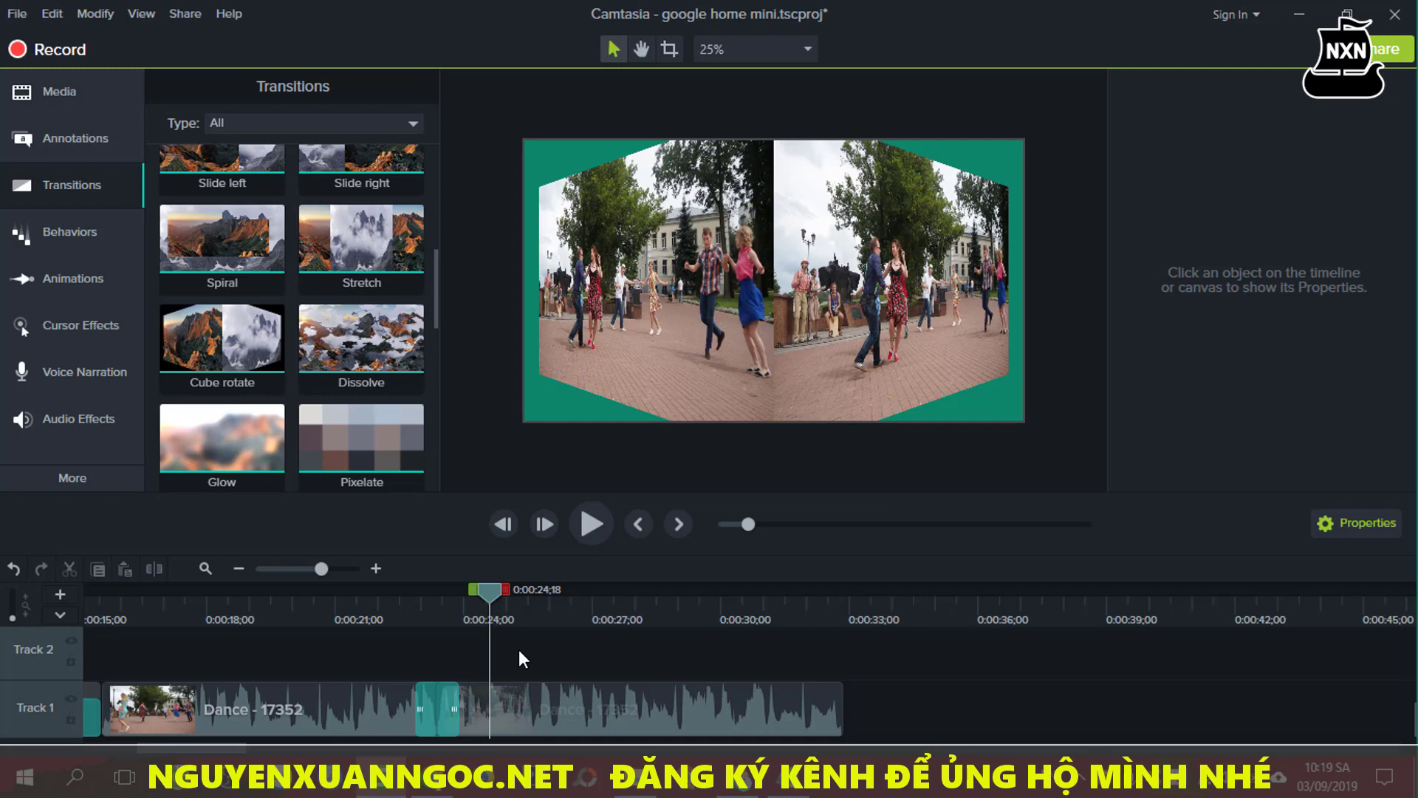
Delete the Cube rotate transition from the cut between the two Dance - 17352 clips
{"action": "left_click", "coordinate": [448, 704]}
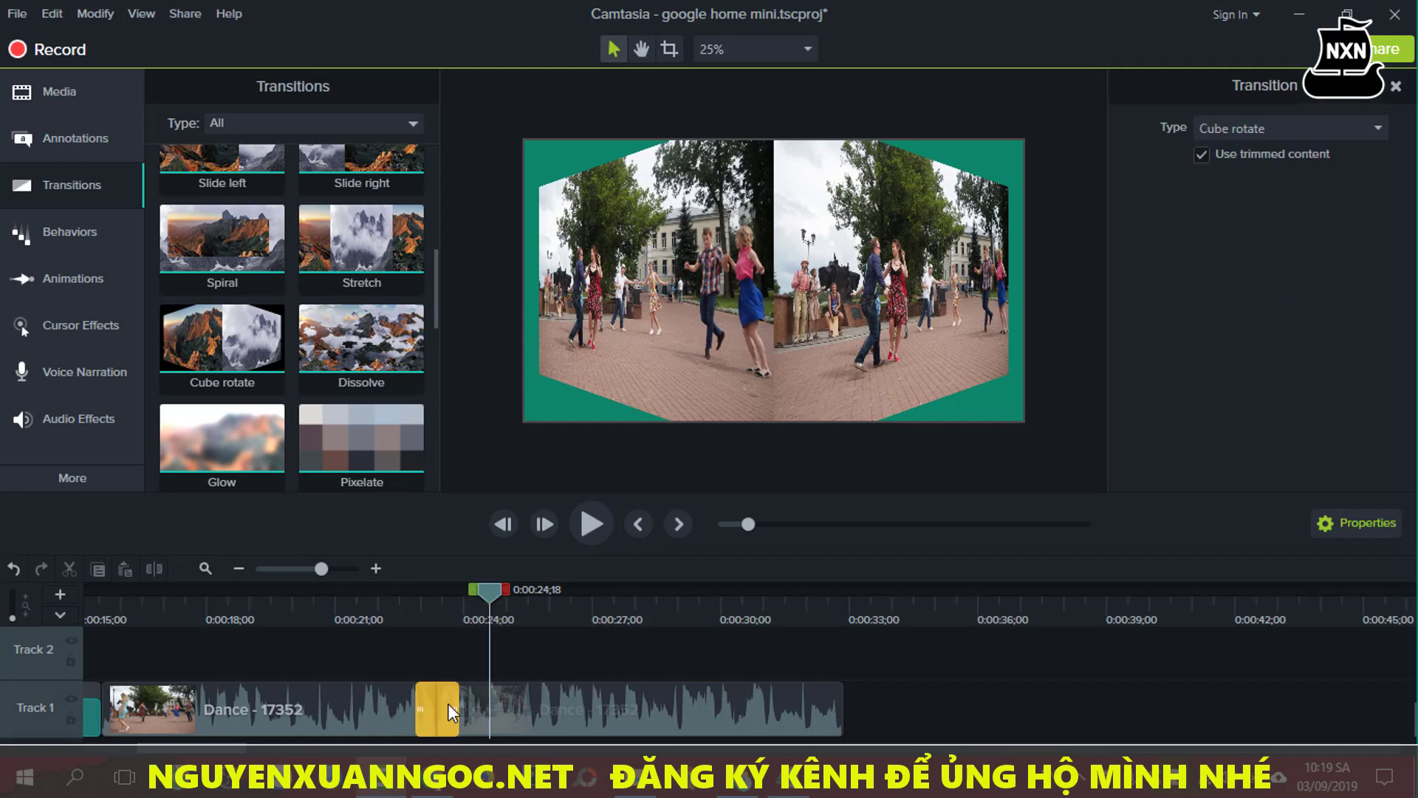
{"action": "scroll", "coordinate": [369, 317], "scroll_direction": "up", "scroll_amount": 3}
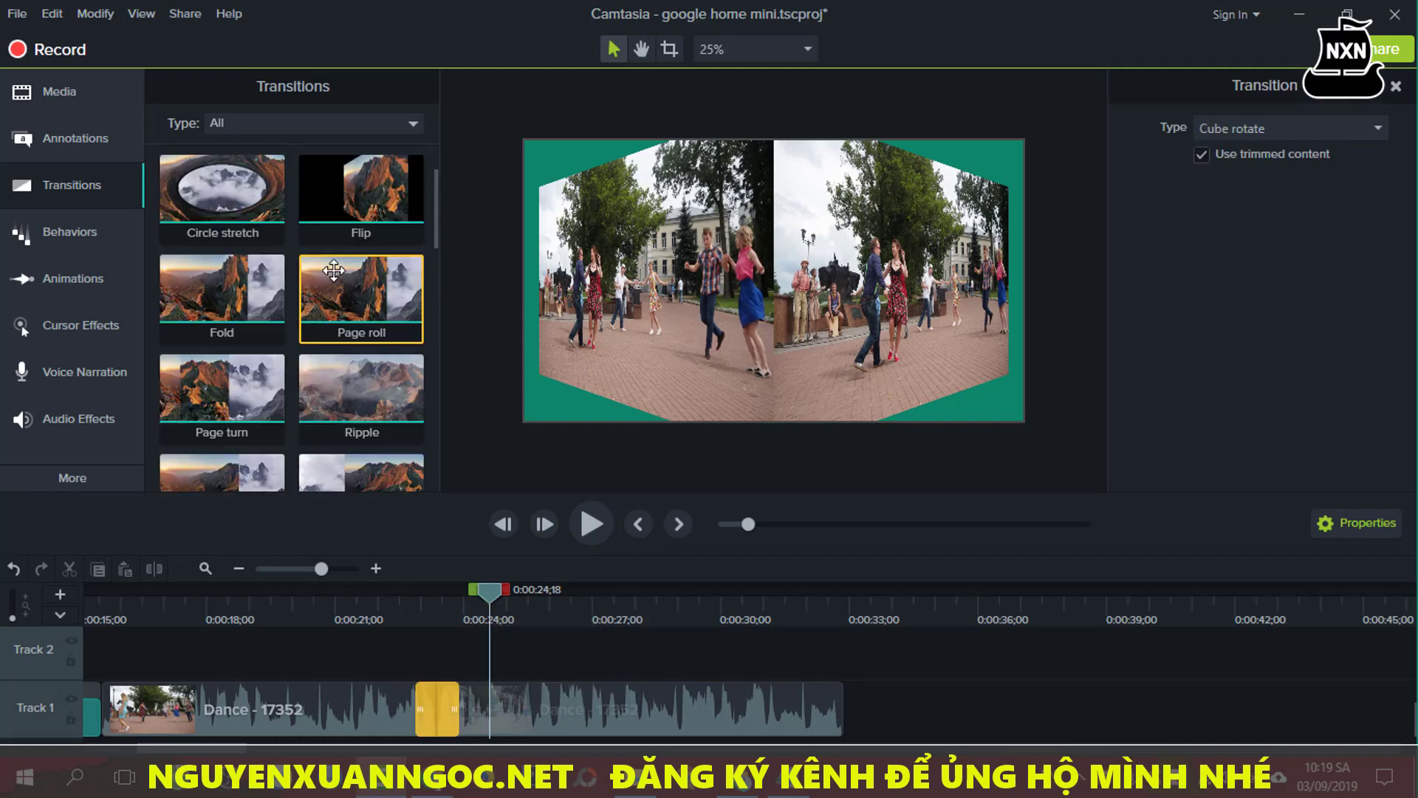
{"action": "scroll", "coordinate": [334, 270], "scroll_direction": "up", "scroll_amount": 1}
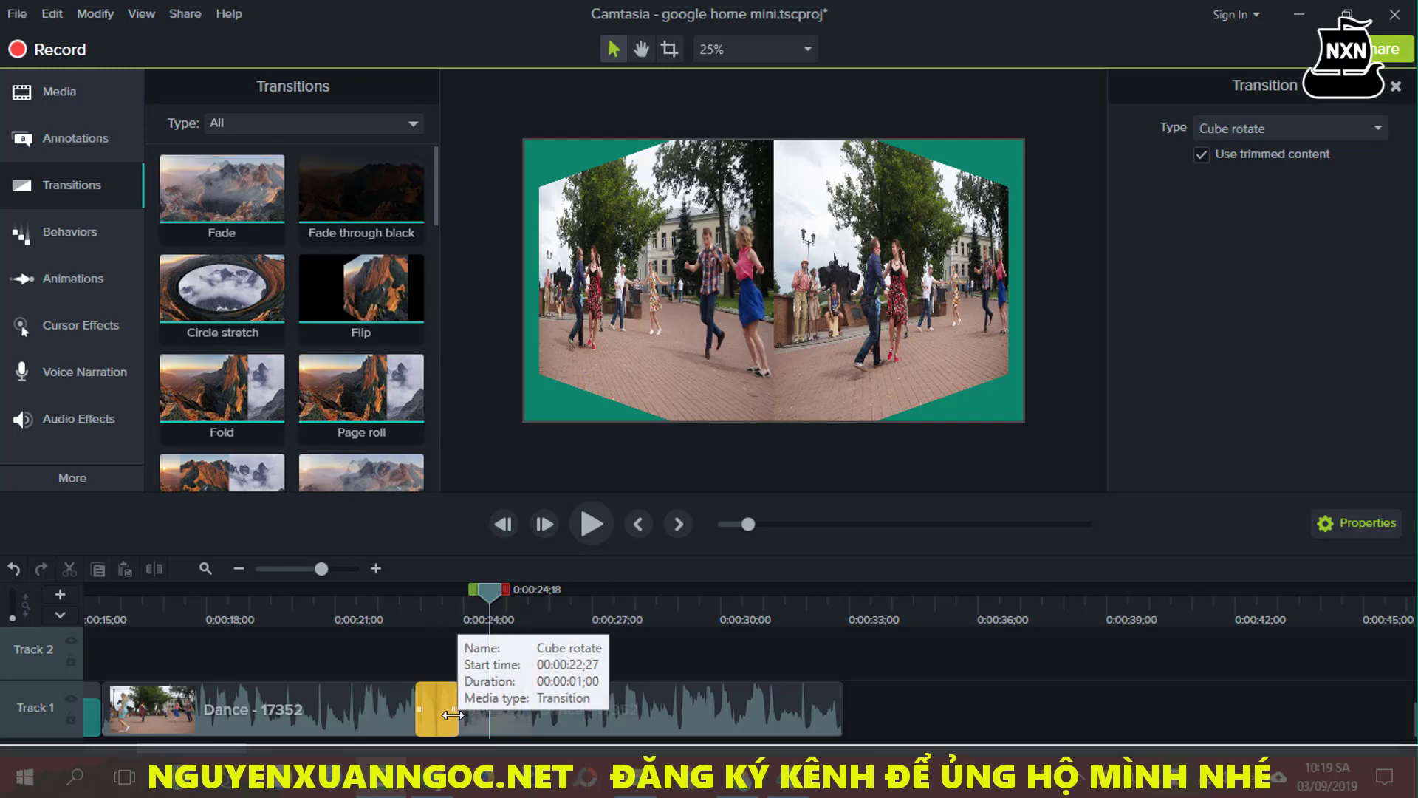
{"action": "left_click", "coordinate": [315, 708]}
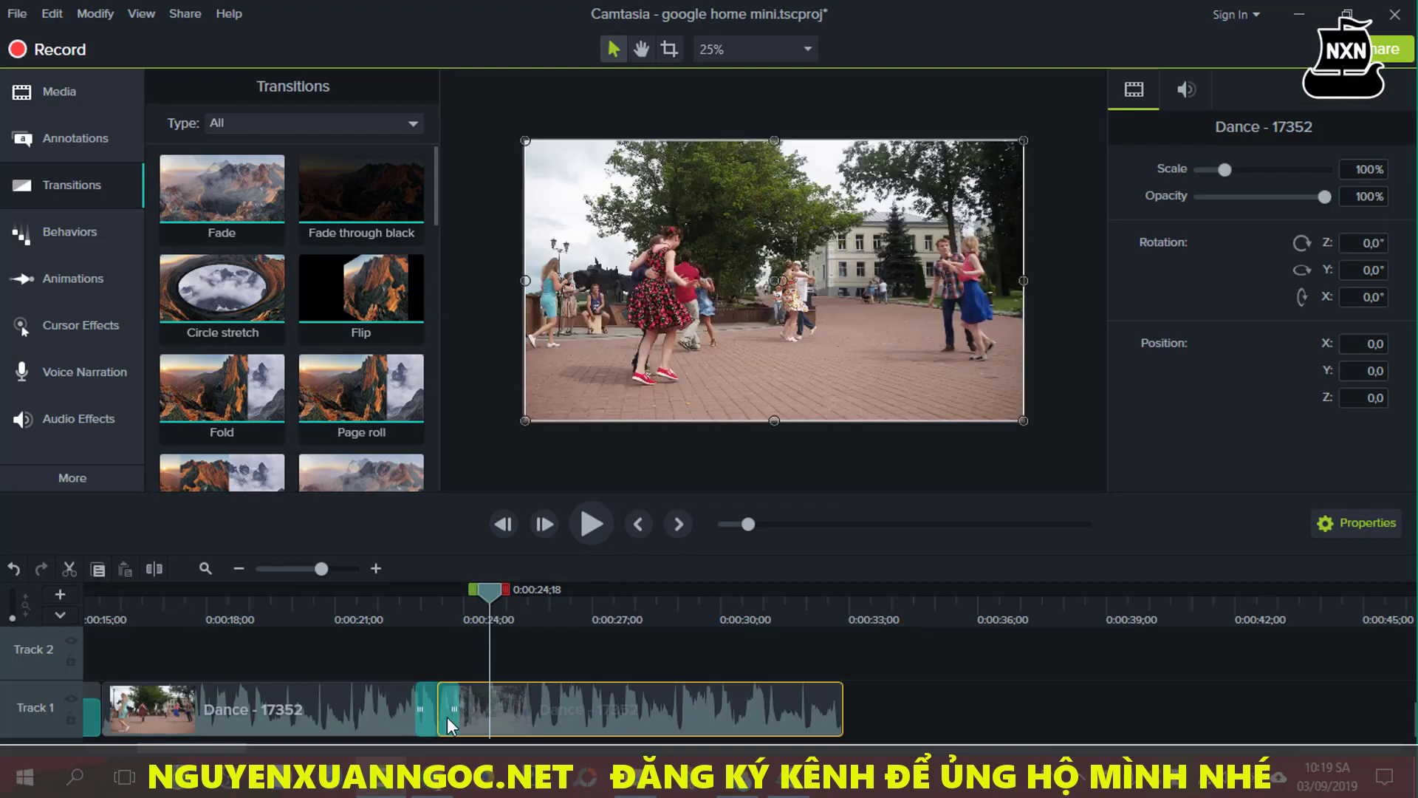
{"action": "left_click", "coordinate": [452, 715]}
{"action": "key", "text": "Delete"}
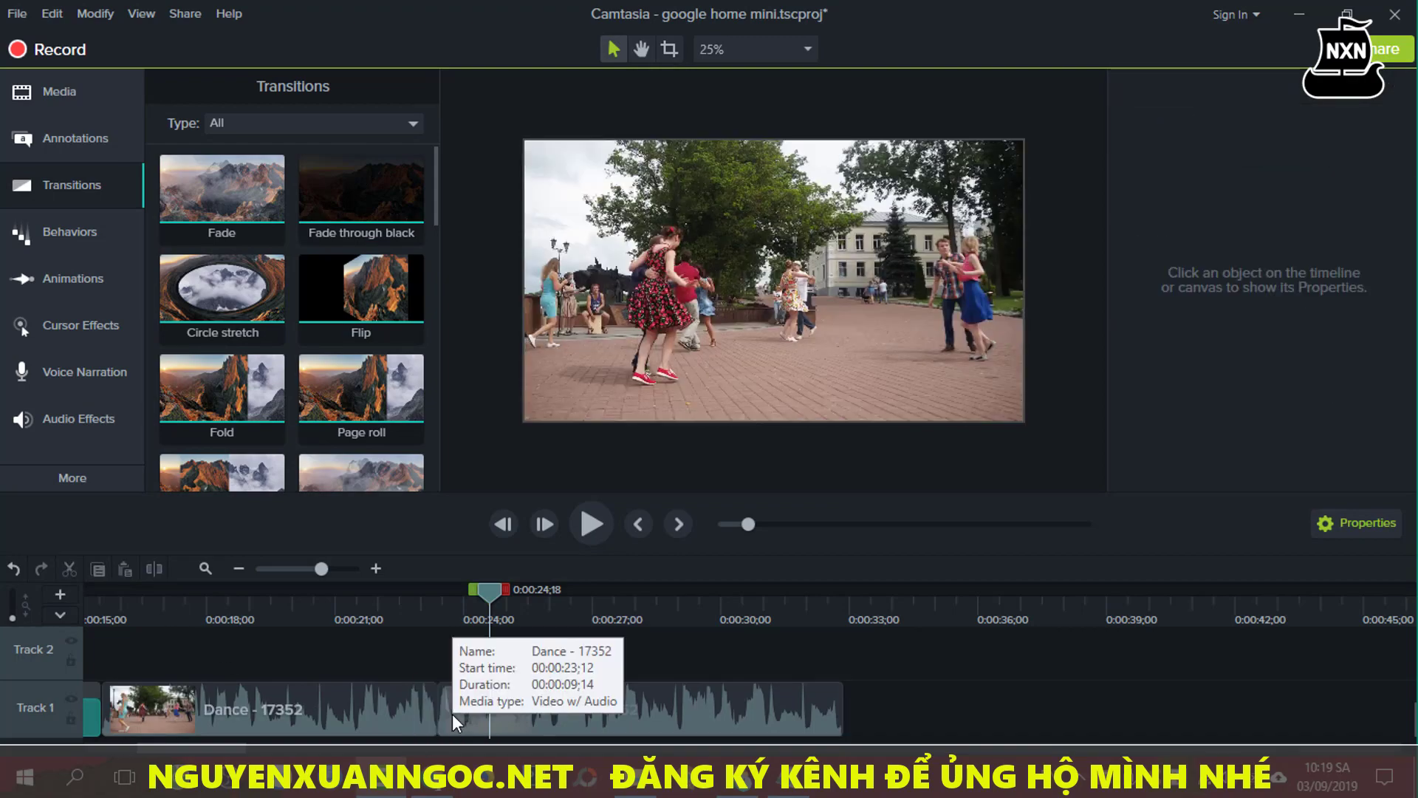
Move the second Dance - 17352 clip to Track 2 so it overlaps the end of the first clip, starting at about 0:00:22;10
{"action": "left_click", "coordinate": [452, 717]}
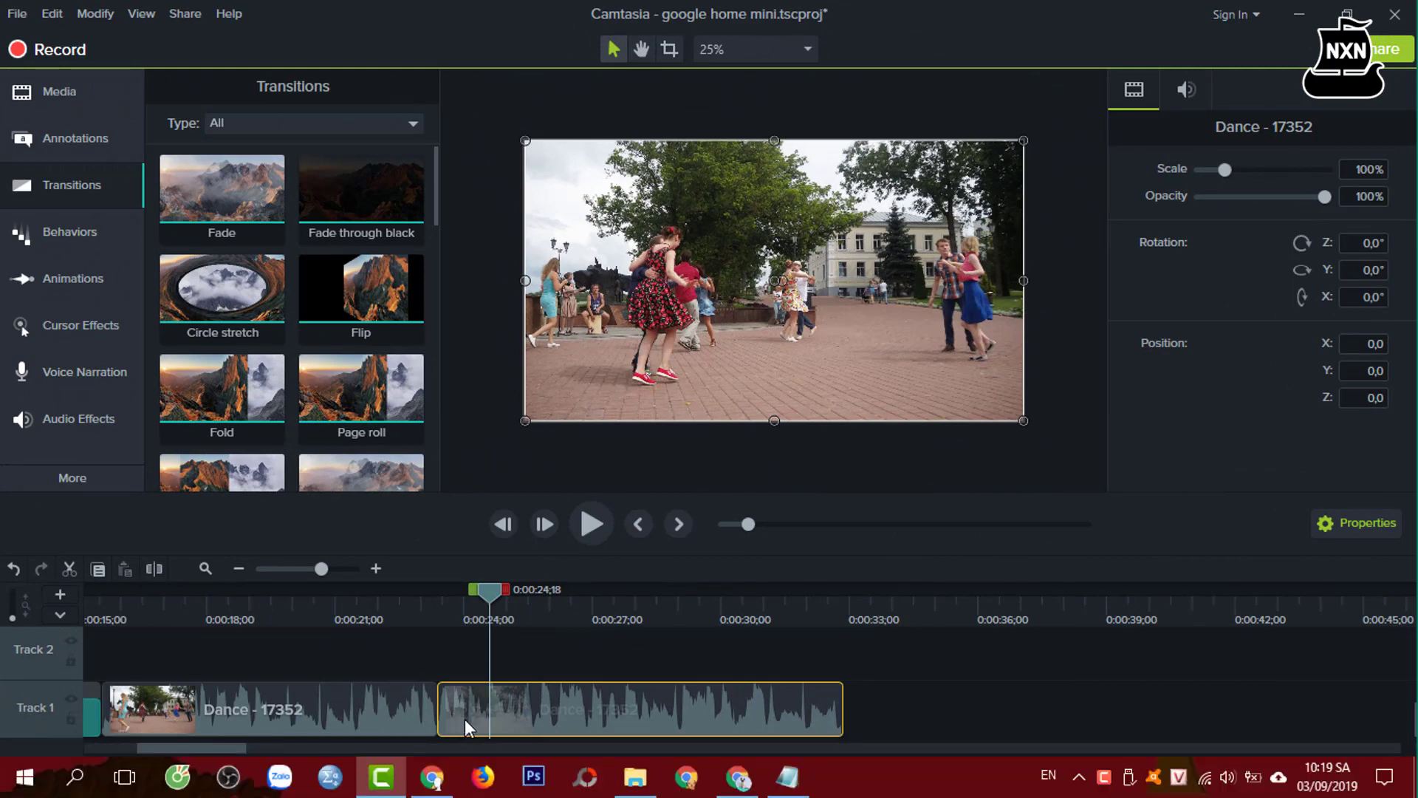
{"action": "left_click_drag", "start_coordinate": [484, 603], "coordinate": [434, 622]}
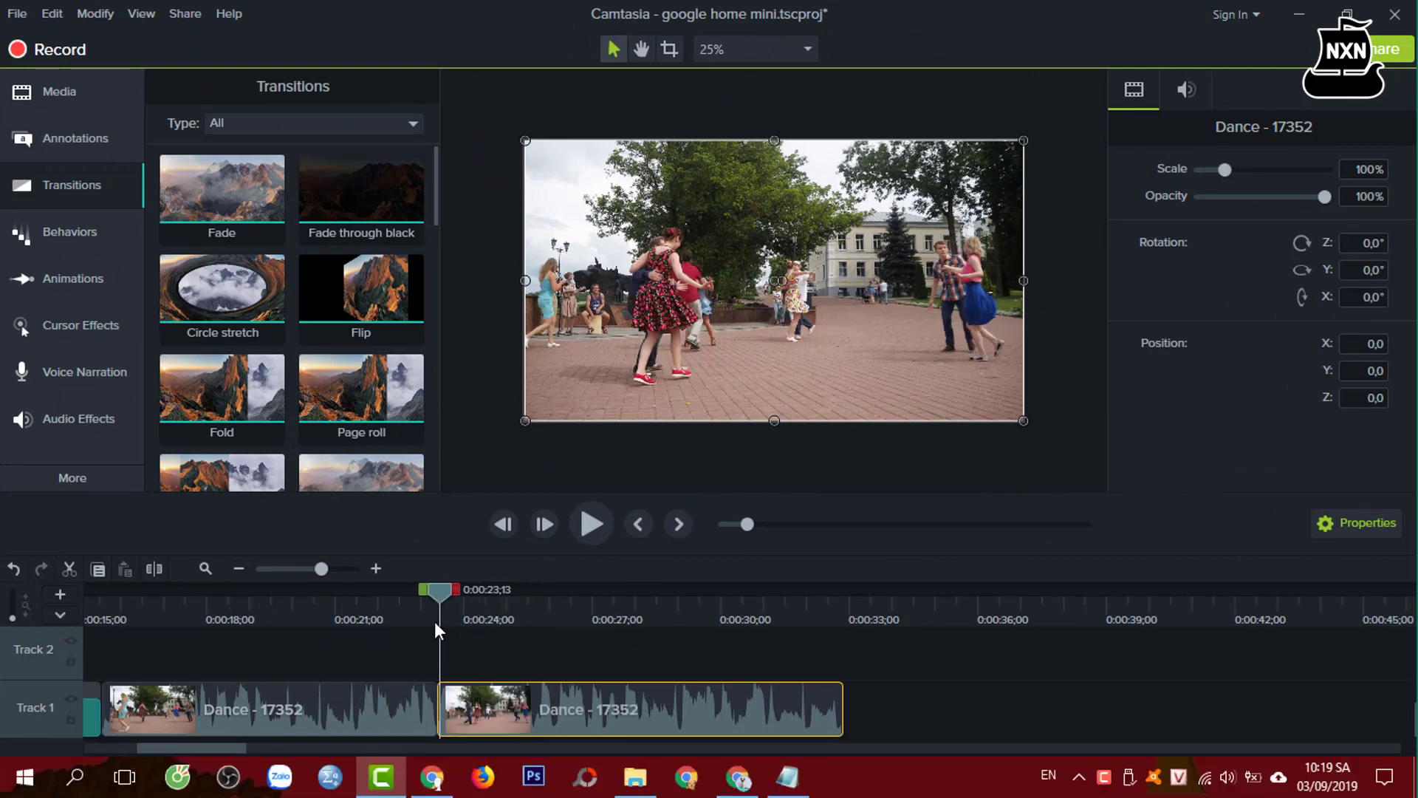
{"action": "left_click_drag", "start_coordinate": [514, 706], "coordinate": [445, 715]}
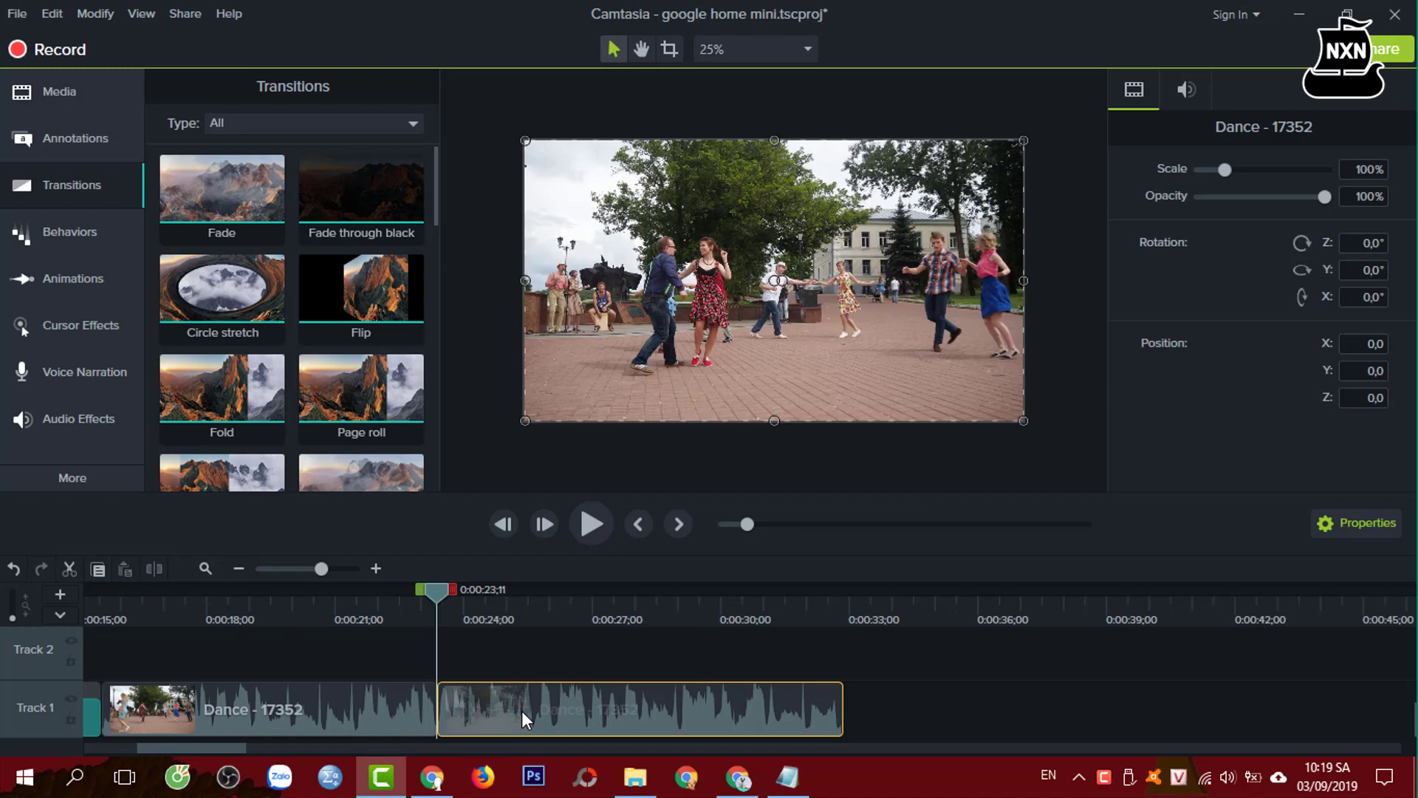
{"action": "left_click_drag", "start_coordinate": [432, 590], "coordinate": [254, 654]}
{"action": "left_click", "coordinate": [494, 701]}
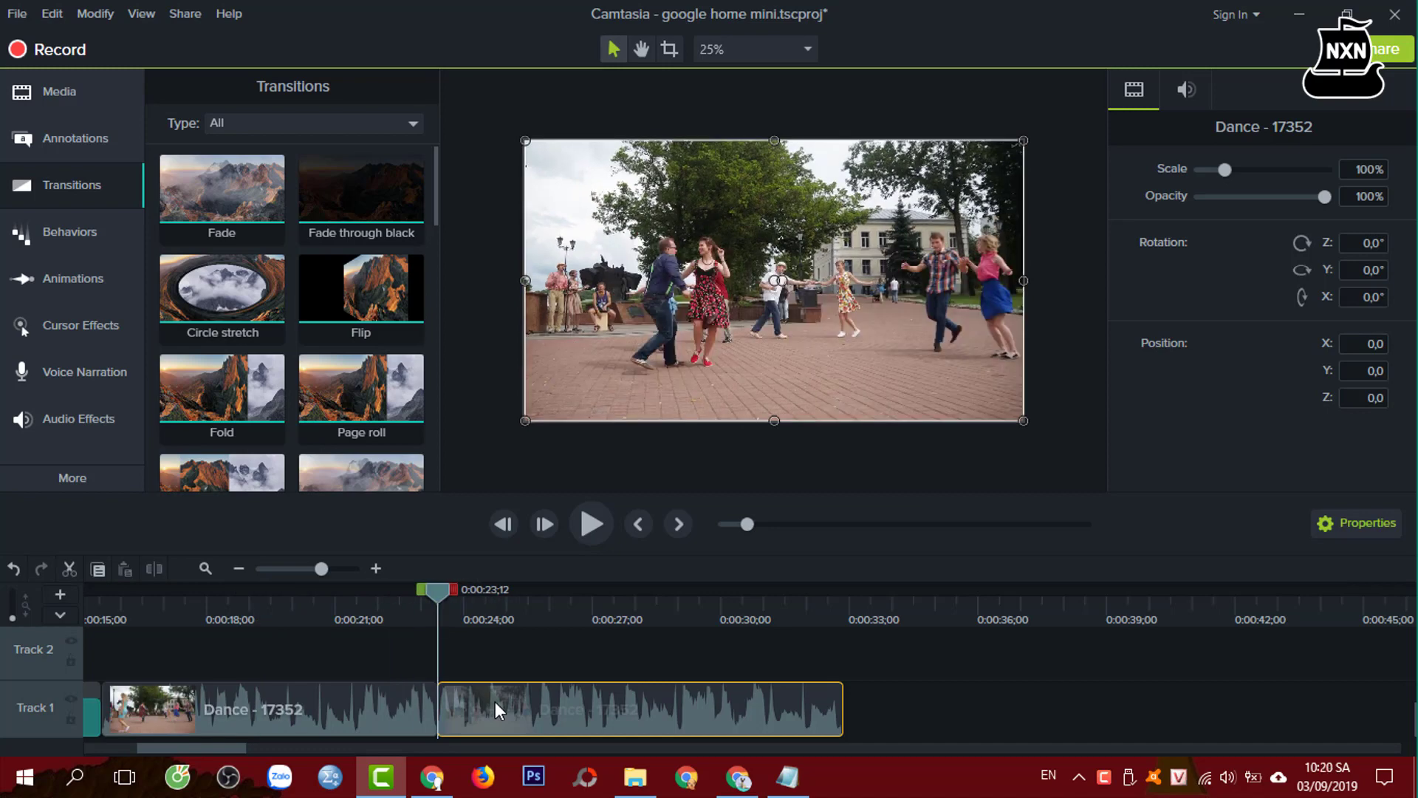
{"action": "left_click", "coordinate": [376, 568]}
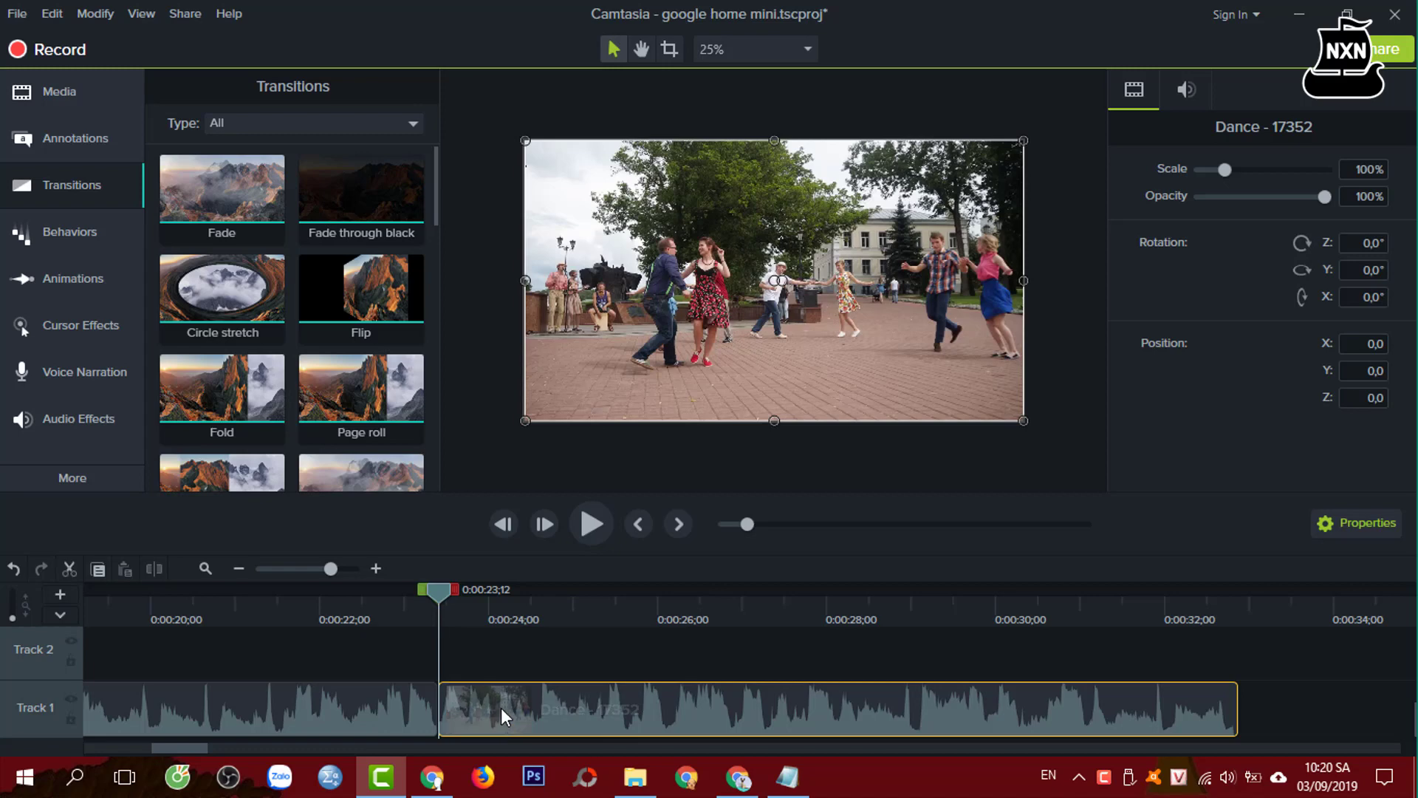
{"action": "left_click_drag", "start_coordinate": [500, 708], "coordinate": [411, 687]}
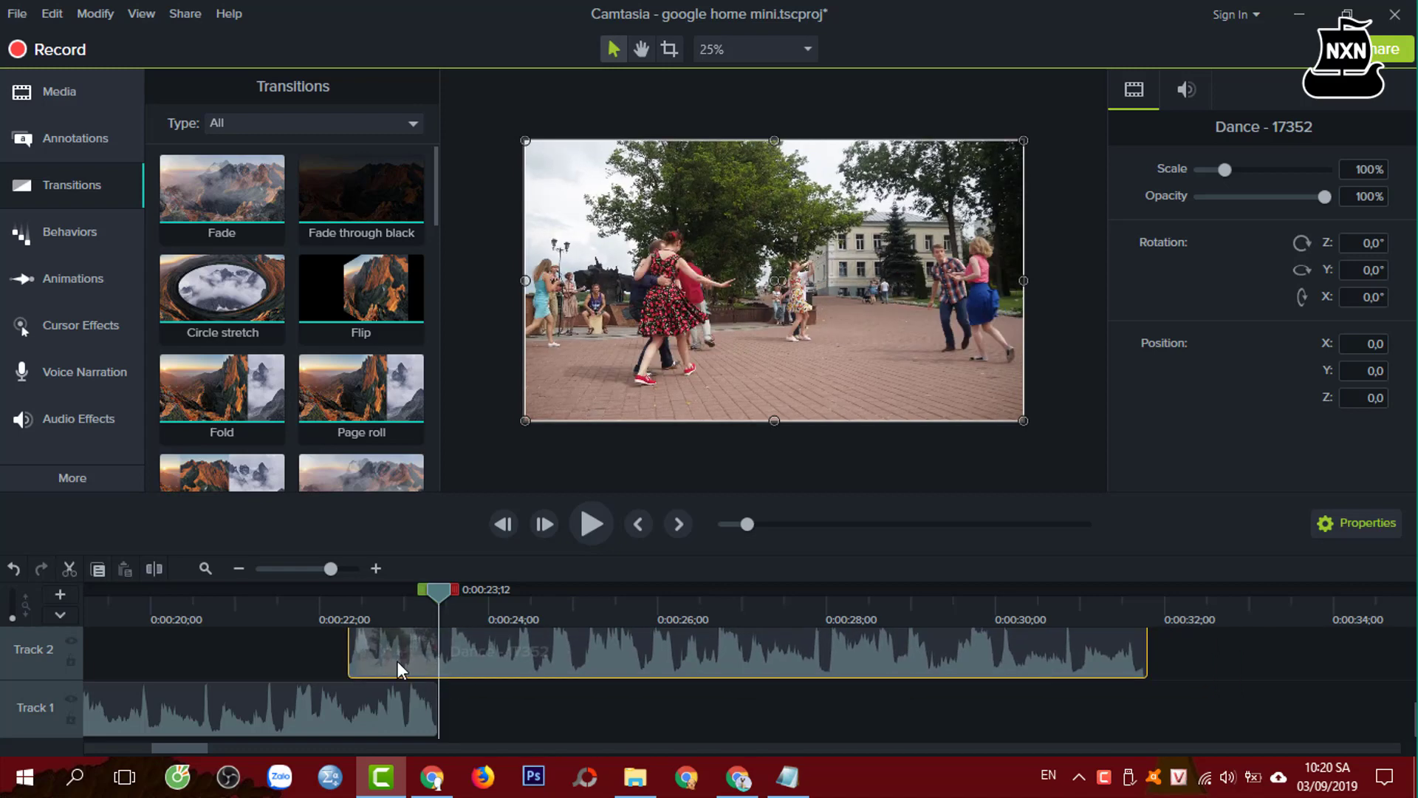
Shift the Track 2 clip earlier to start at 0:00:21;26, and select the first clip on Track 1
{"action": "left_click", "coordinate": [397, 659]}
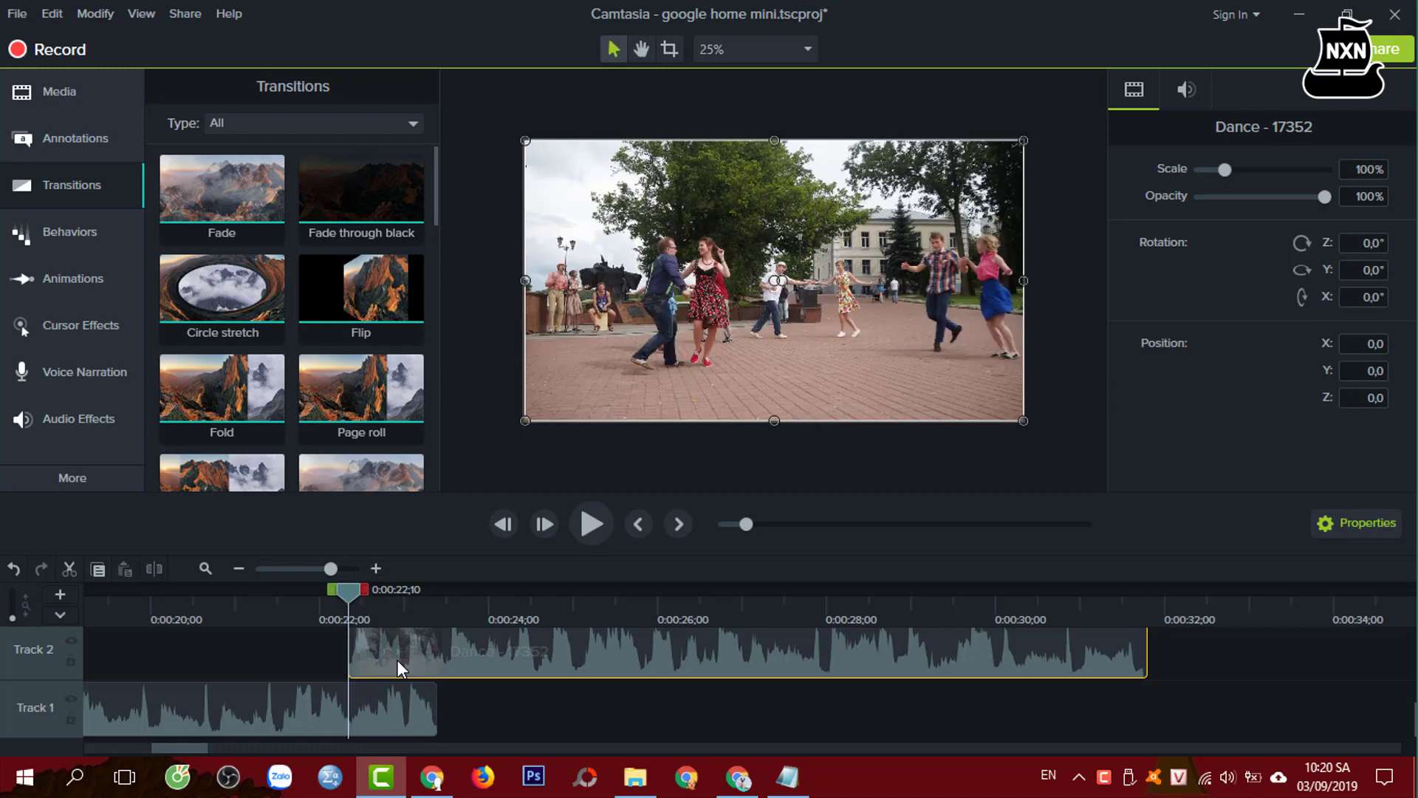
{"action": "mouse_move", "coordinate": [397, 659]}
{"action": "left_mouse_down"}
{"action": "mouse_move", "coordinate": [276, 667]}
{"action": "mouse_move", "coordinate": [388, 685]}
{"action": "left_mouse_up"}
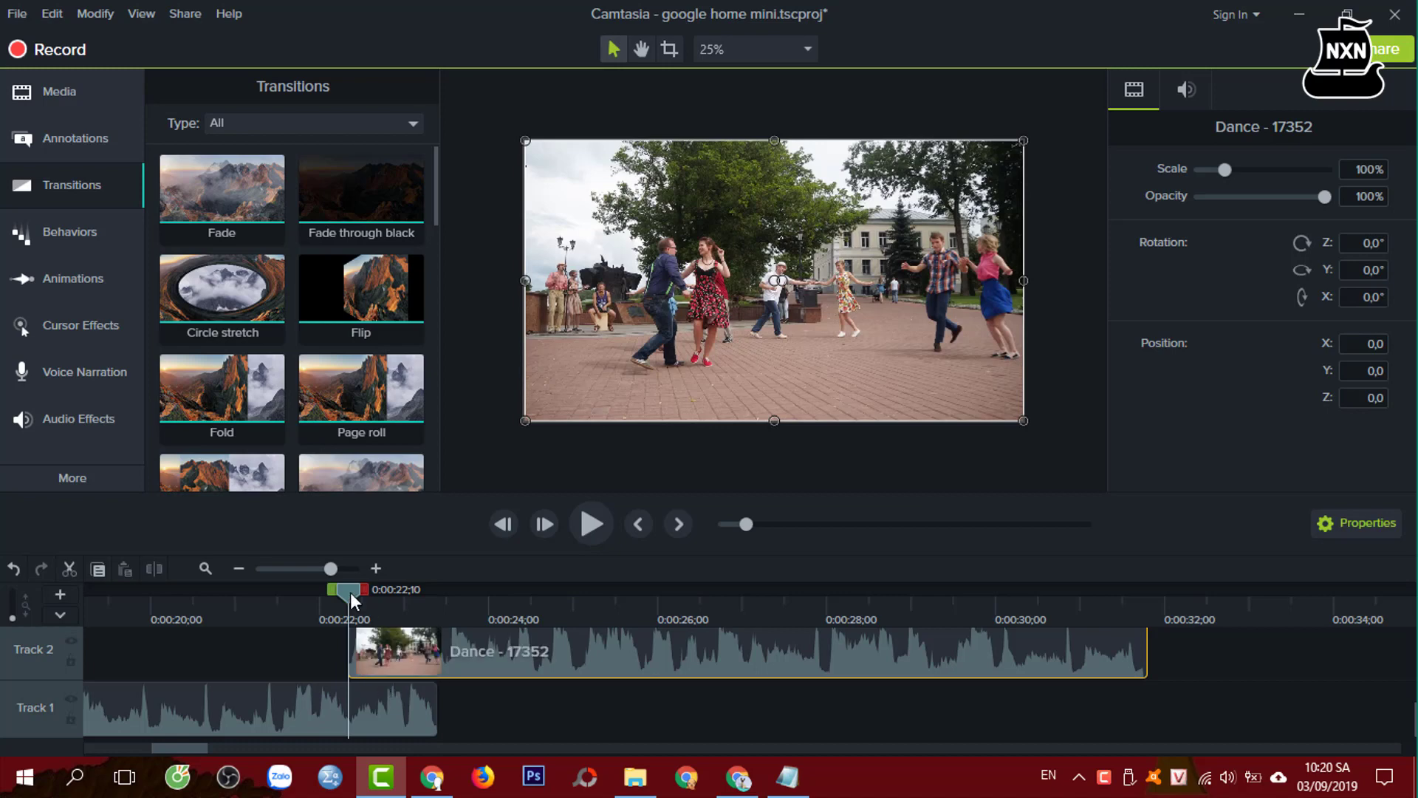
{"action": "left_click_drag", "start_coordinate": [353, 652], "coordinate": [352, 653]}
{"action": "left_click_drag", "start_coordinate": [347, 601], "coordinate": [306, 610]}
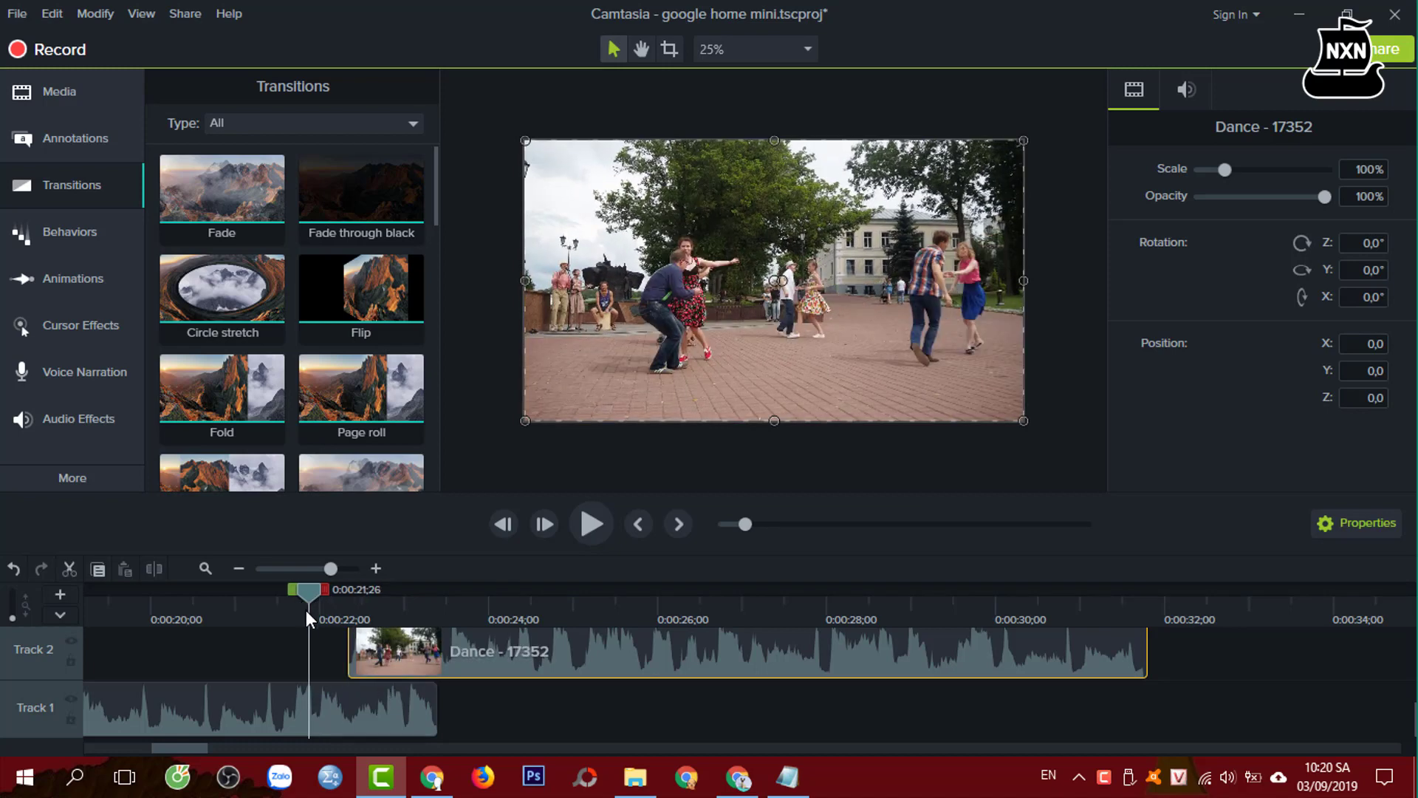
{"action": "left_click_drag", "start_coordinate": [427, 650], "coordinate": [385, 654]}
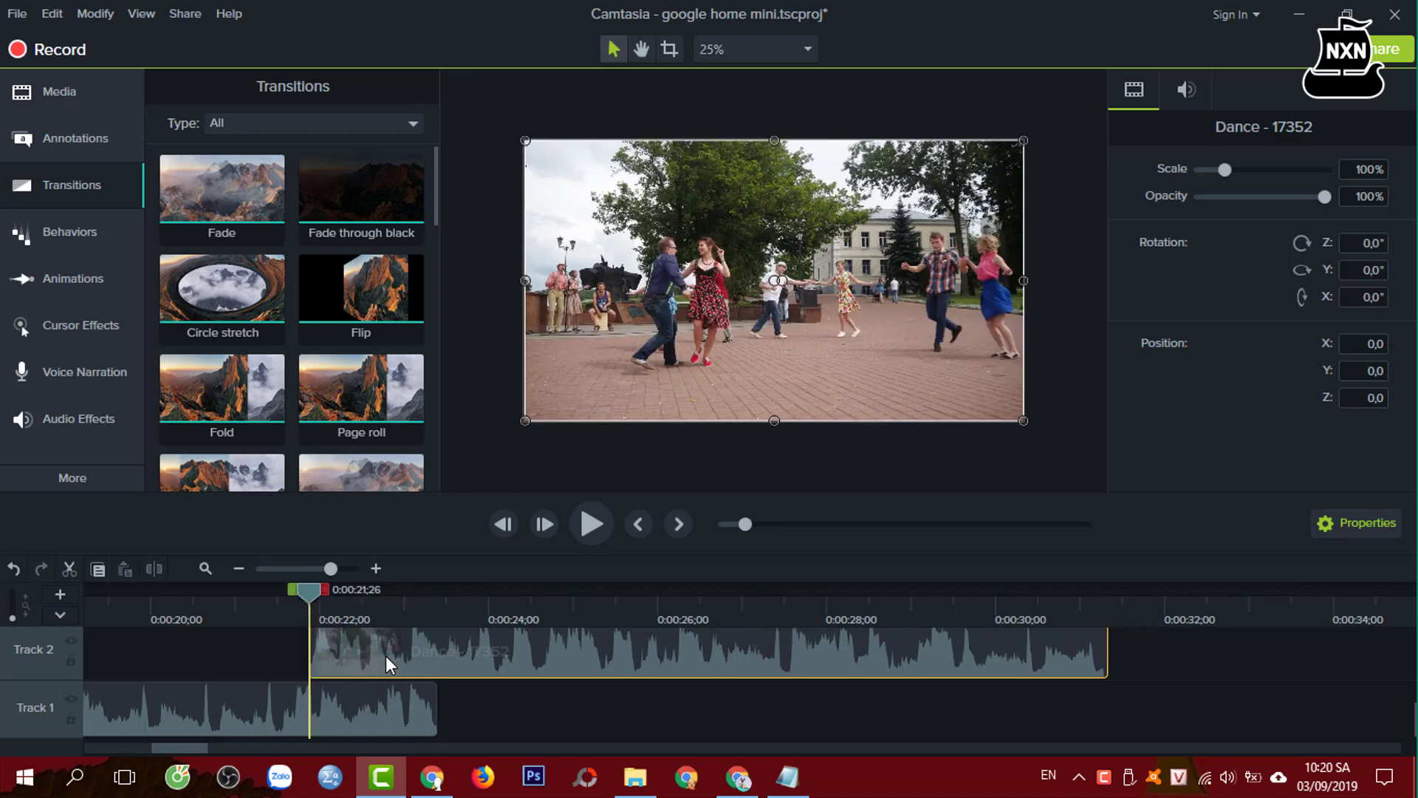
{"action": "left_click", "coordinate": [434, 698]}
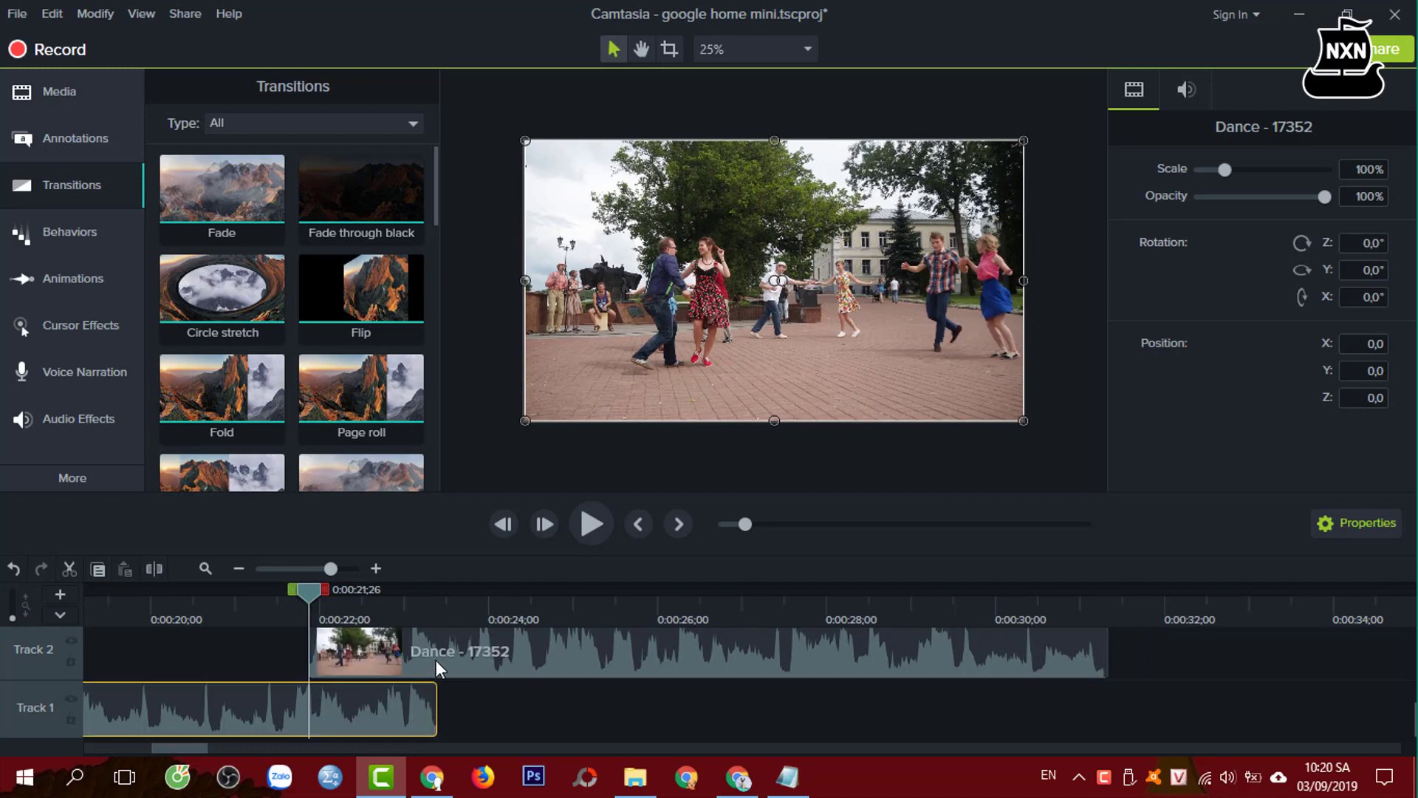
Try a Zoom-n-Pan animation on the Track 1 clip at 0:00:21;26, and undo it
{"action": "left_click", "coordinate": [384, 708]}
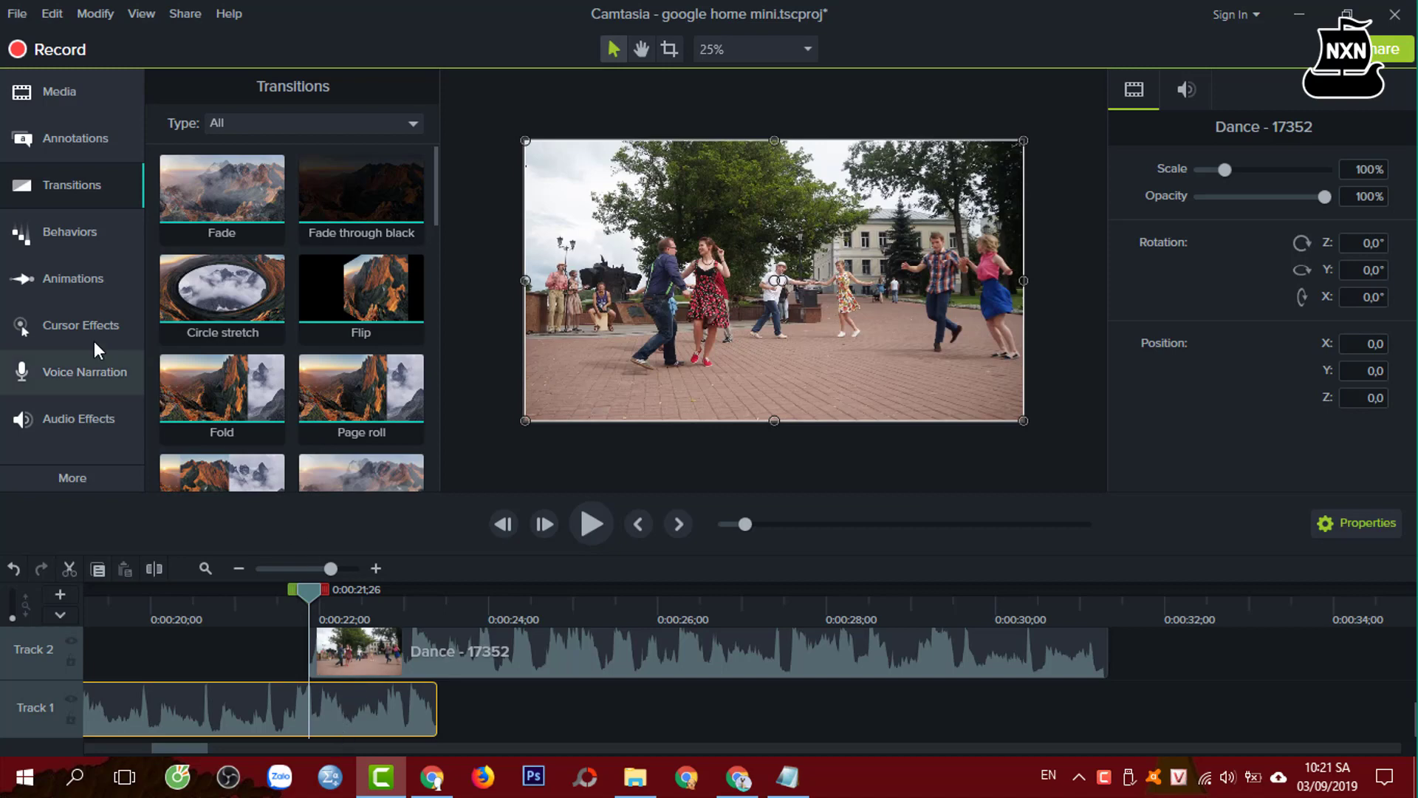
{"action": "left_click", "coordinate": [61, 278]}
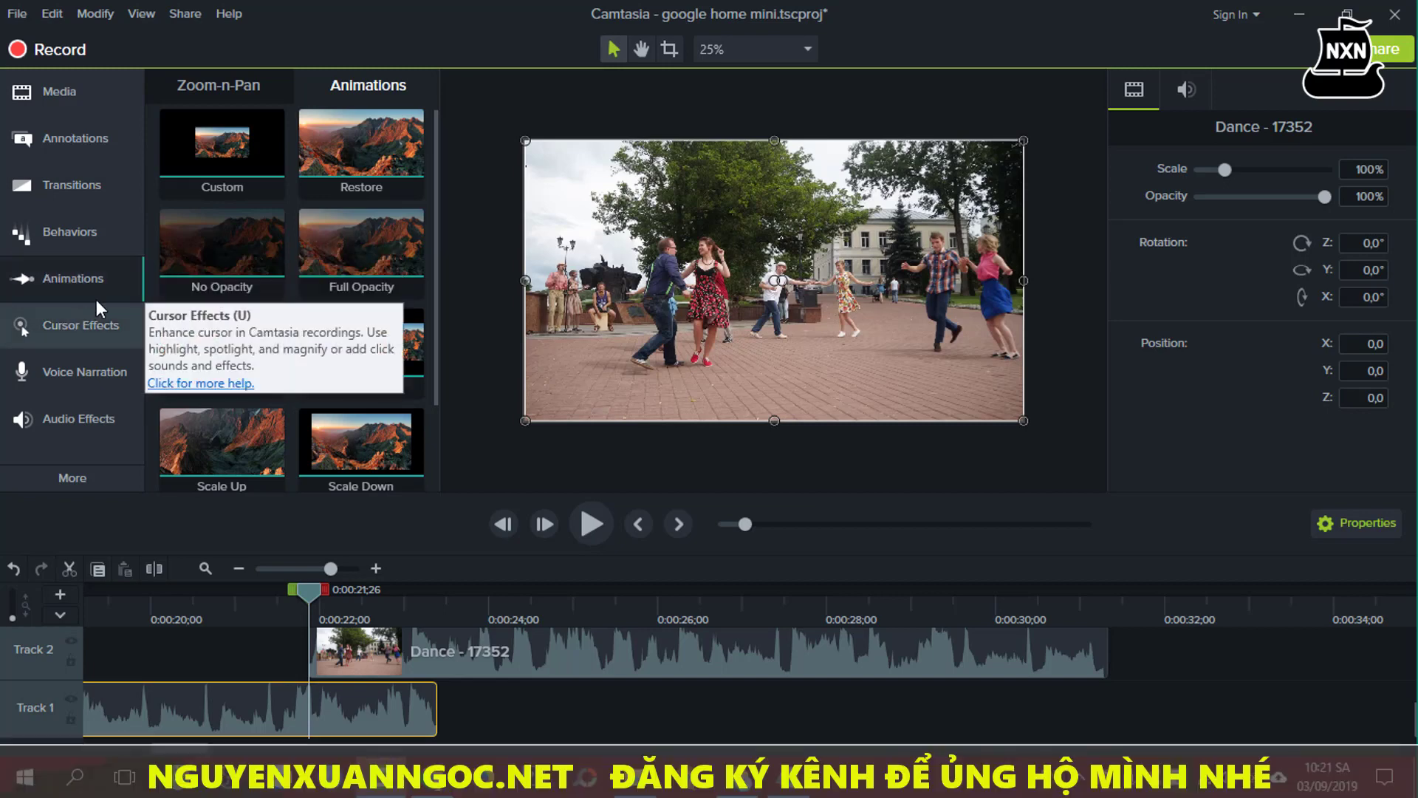
{"action": "left_click", "coordinate": [203, 88]}
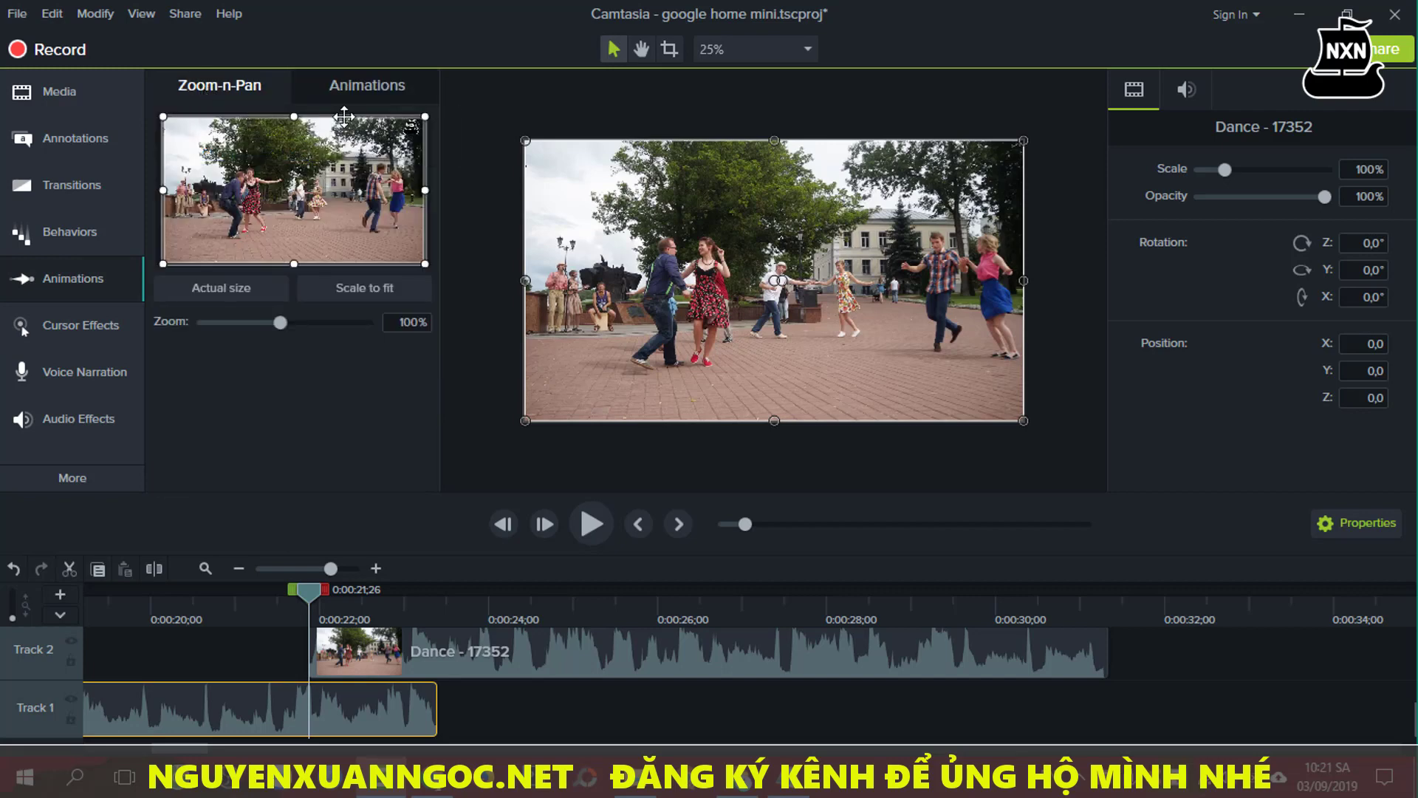
{"action": "left_click", "coordinate": [371, 86]}
{"action": "left_click", "coordinate": [236, 94]}
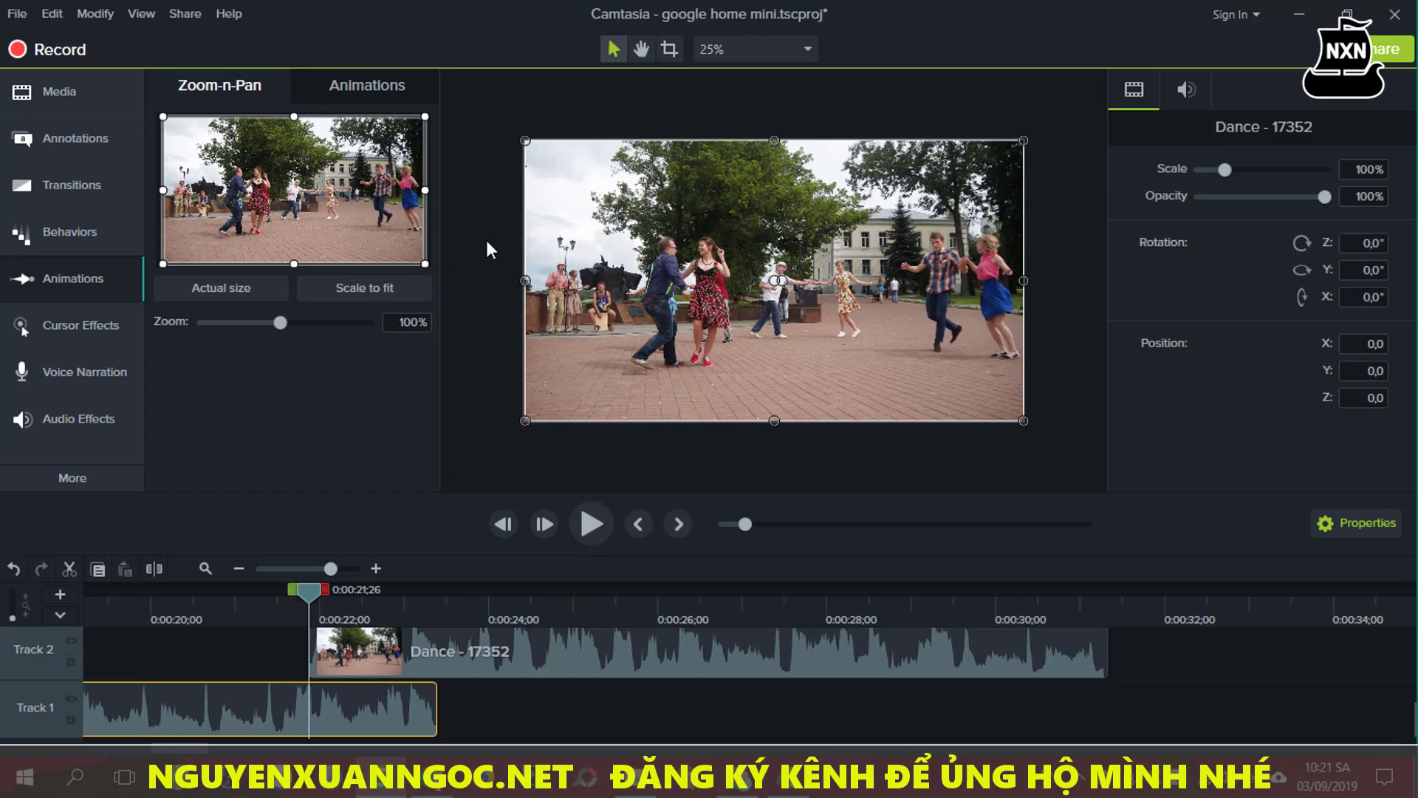
{"action": "mouse_move", "coordinate": [424, 264]}
{"action": "left_mouse_down"}
{"action": "mouse_move", "coordinate": [325, 210]}
{"action": "mouse_move", "coordinate": [403, 258]}
{"action": "mouse_move", "coordinate": [337, 246]}
{"action": "mouse_move", "coordinate": [425, 263]}
{"action": "left_mouse_up"}
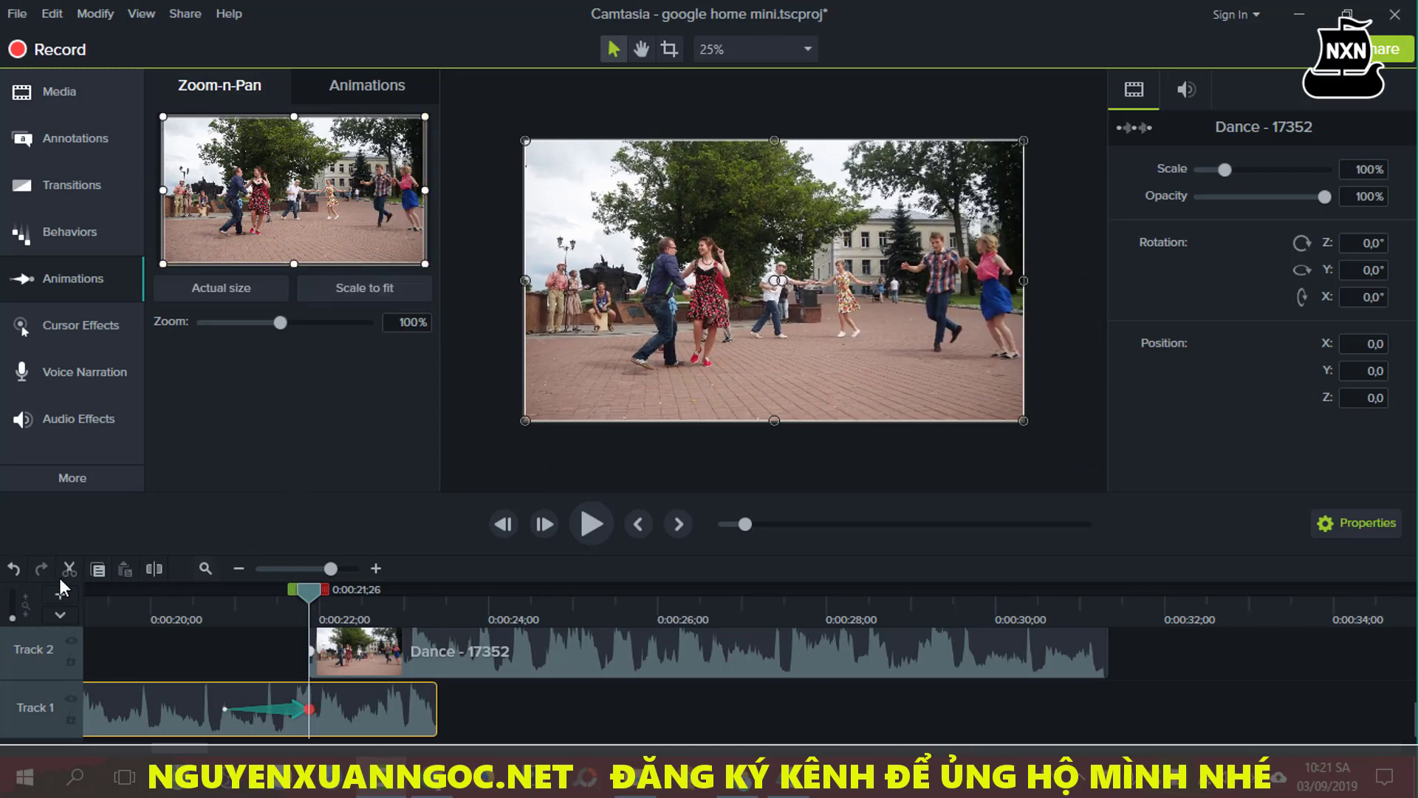
{"action": "left_click", "coordinate": [12, 568]}
Add a Custom animation to the Track 1 clip, ending at 0:00:21;26 where the Track 2 clip starts
{"action": "left_click", "coordinate": [357, 83]}
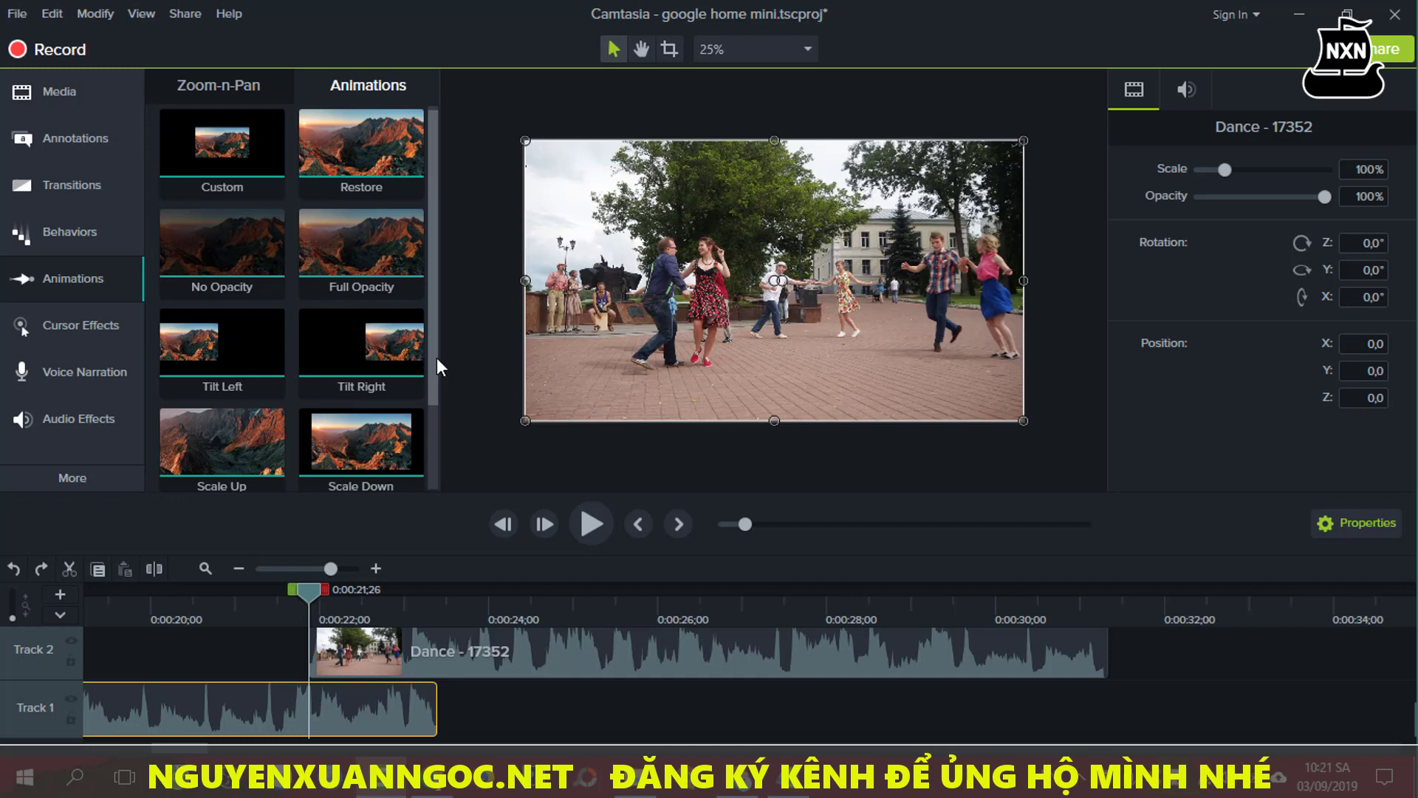
{"action": "scroll", "coordinate": [436, 358], "scroll_direction": "up", "scroll_amount": 1}
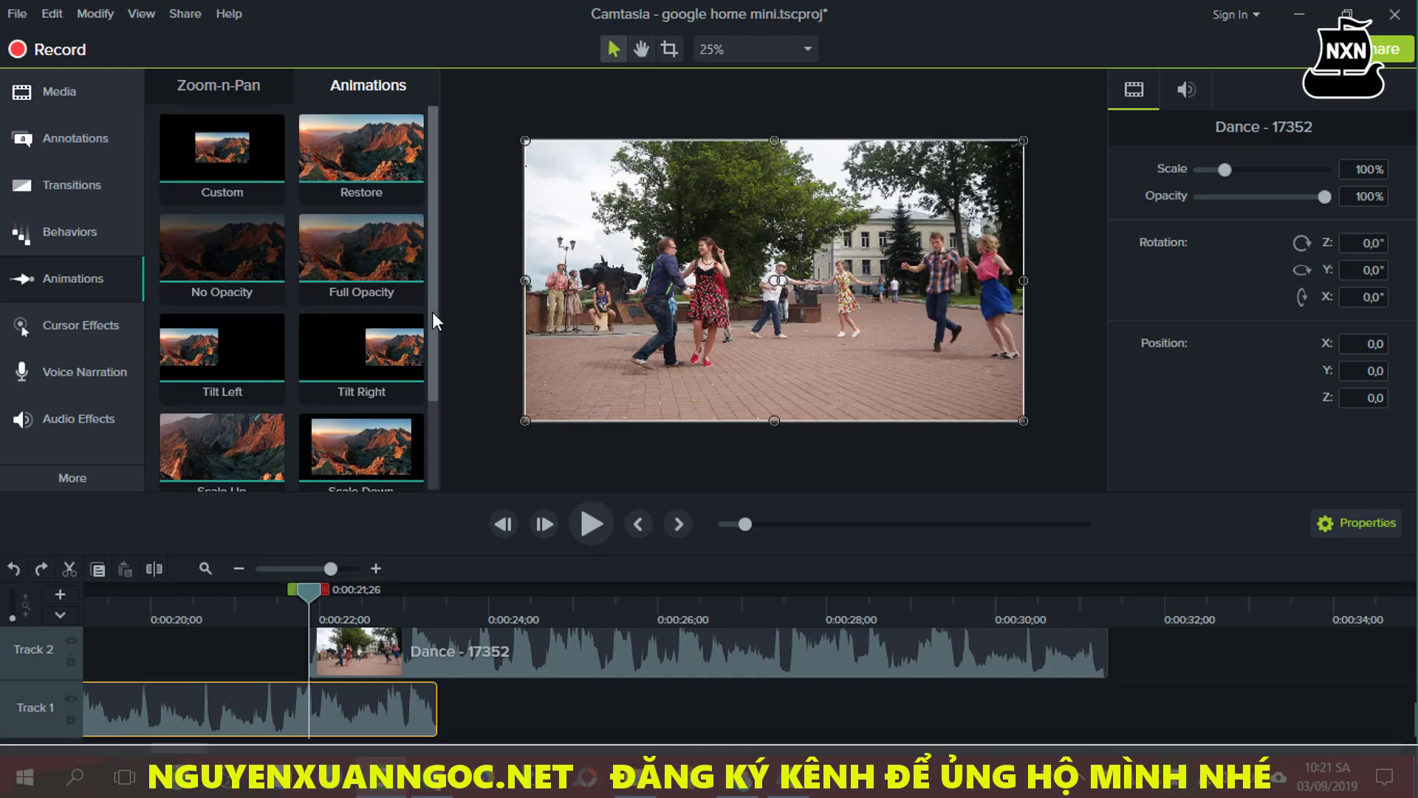
{"action": "left_click", "coordinate": [222, 144]}
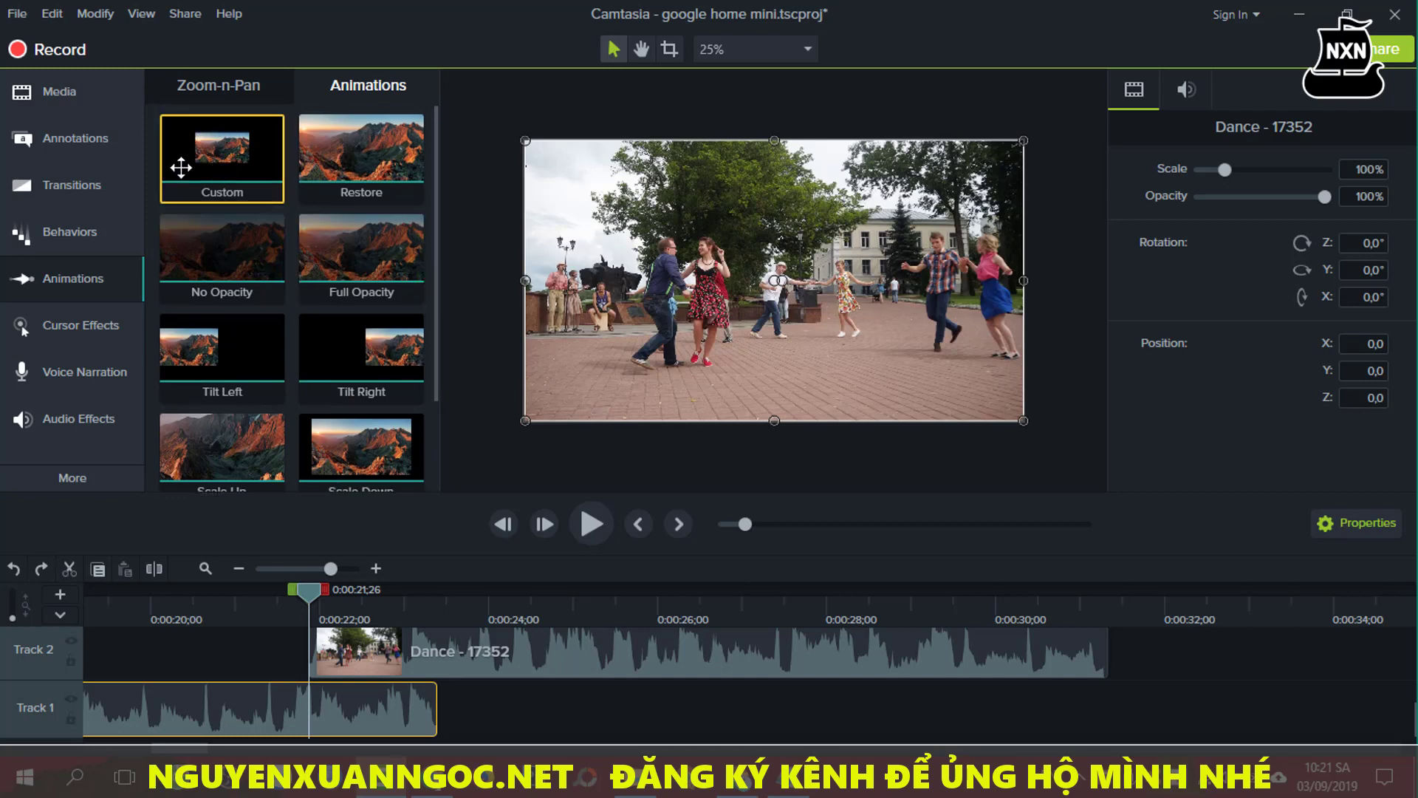
{"action": "right_click", "coordinate": [220, 155]}
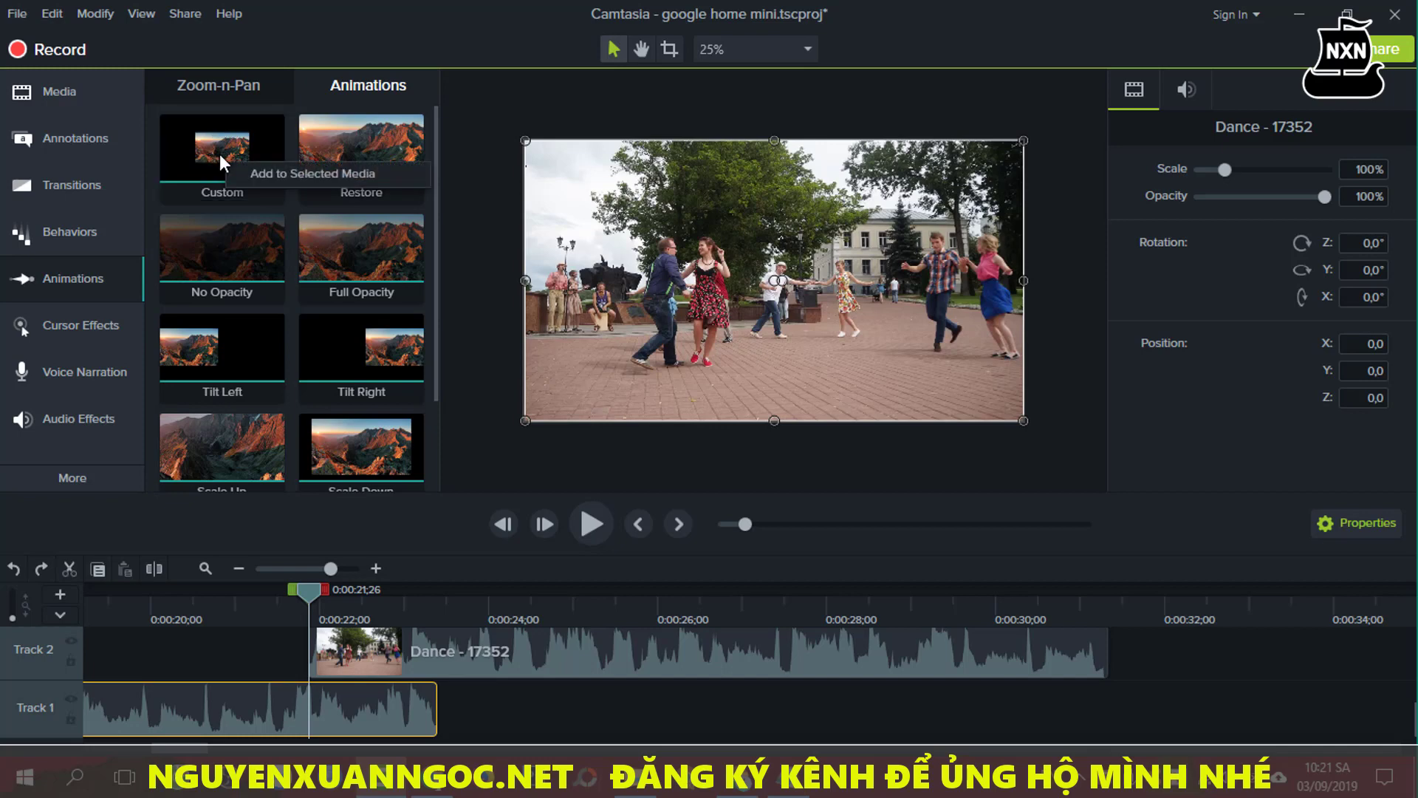
{"action": "left_click", "coordinate": [263, 172]}
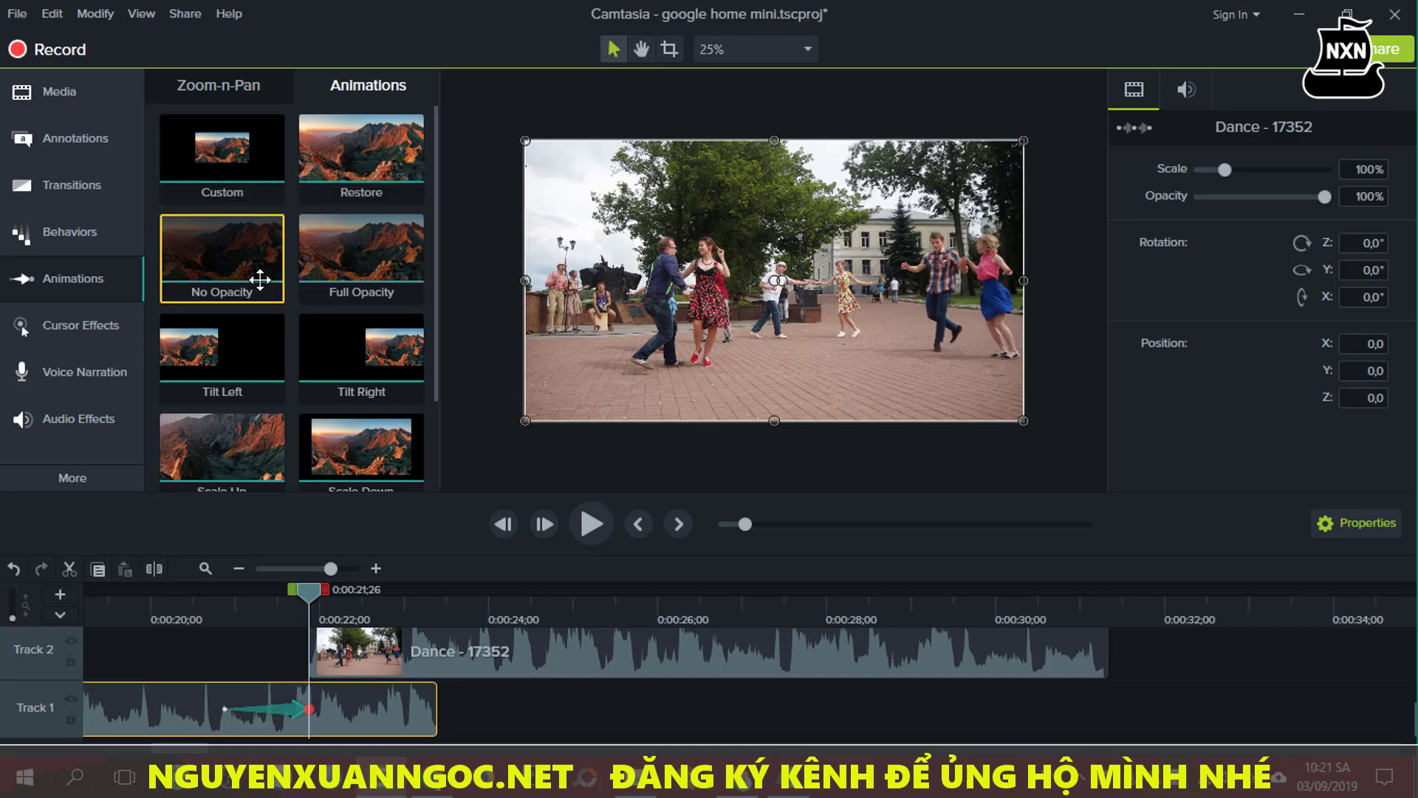
Set the Track 1 clip's opacity to 50% at the end of its Custom animation
{"action": "left_click", "coordinate": [290, 711]}
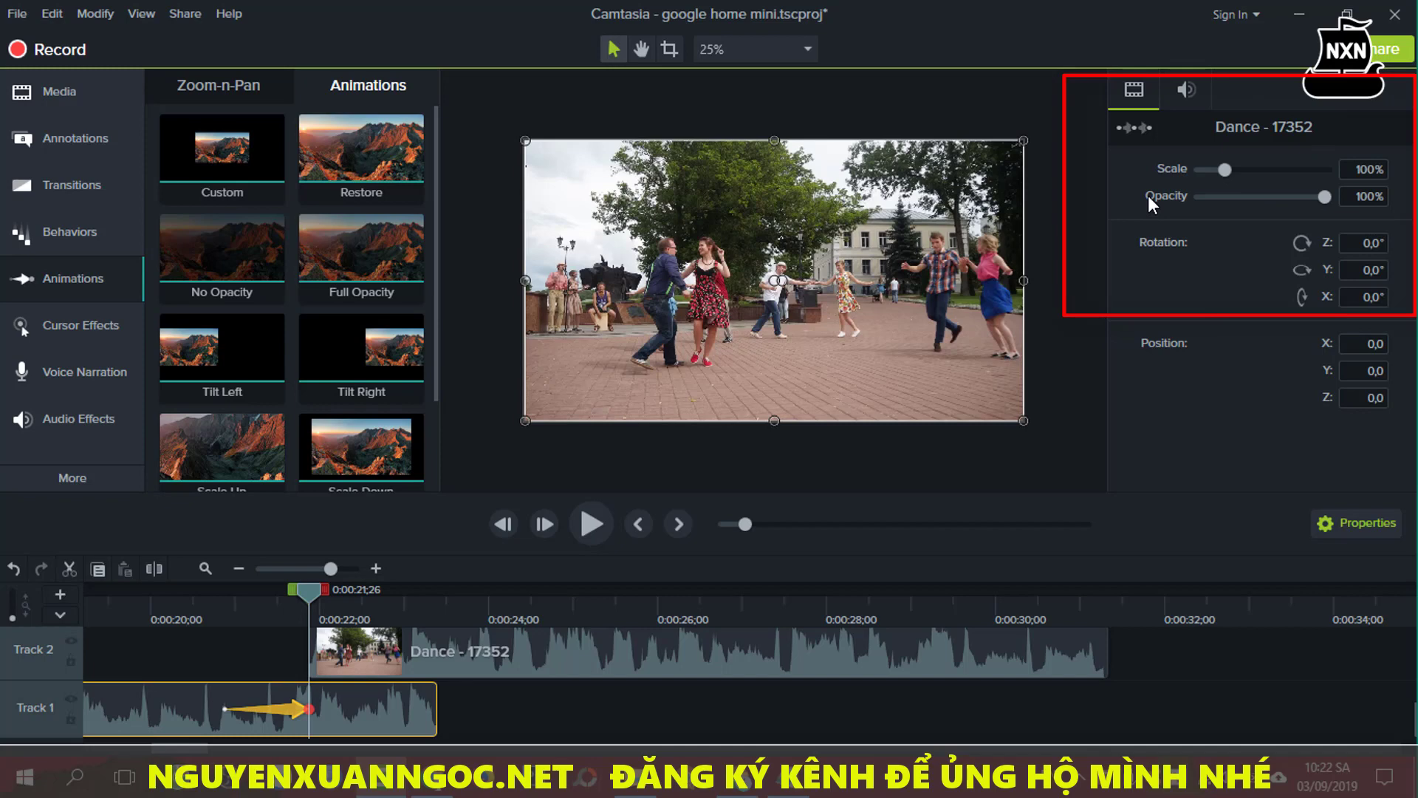
{"action": "double_click", "coordinate": [1359, 200]}
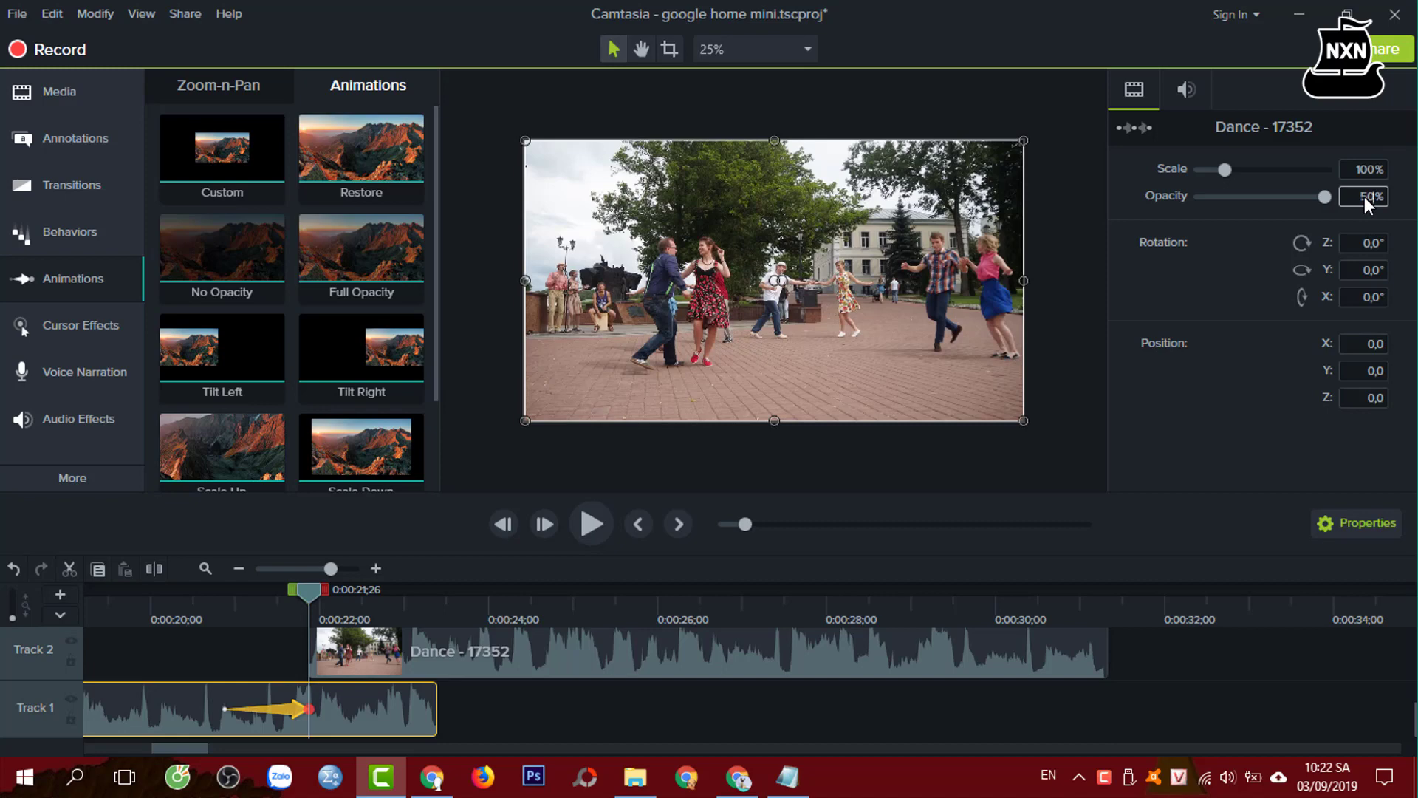
{"action": "key", "text": "Return"}
{"action": "mouse_move", "coordinate": [1260, 202]}
{"action": "left_mouse_down"}
{"action": "mouse_move", "coordinate": [1328, 204]}
{"action": "mouse_move", "coordinate": [1239, 207]}
{"action": "mouse_move", "coordinate": [1261, 206]}
{"action": "left_mouse_up"}
Scrub the playhead back and forth across the Track 1 animation and the start of the overlap to preview the fade
{"action": "left_click_drag", "start_coordinate": [306, 591], "coordinate": [178, 643]}
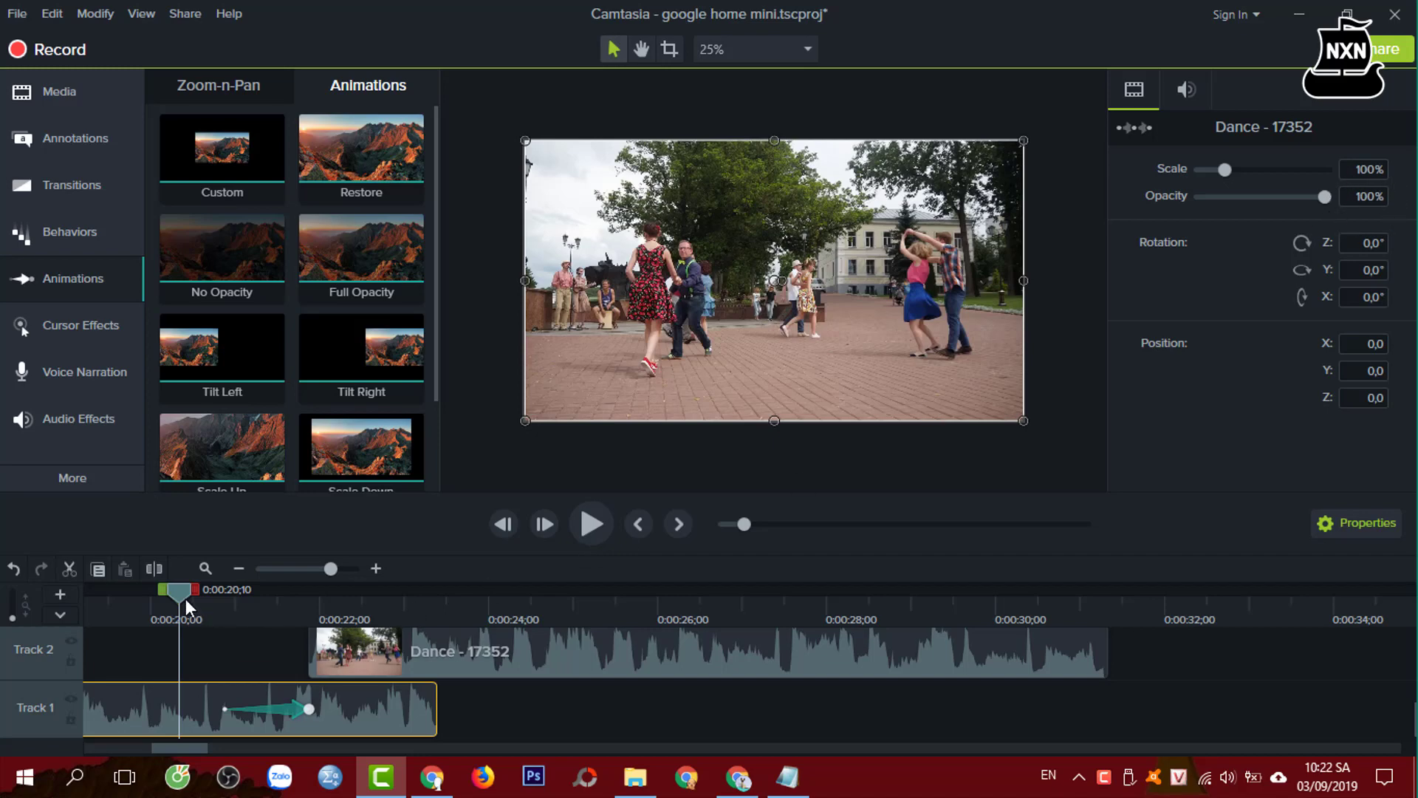
{"action": "left_click_drag", "start_coordinate": [184, 599], "coordinate": [355, 637]}
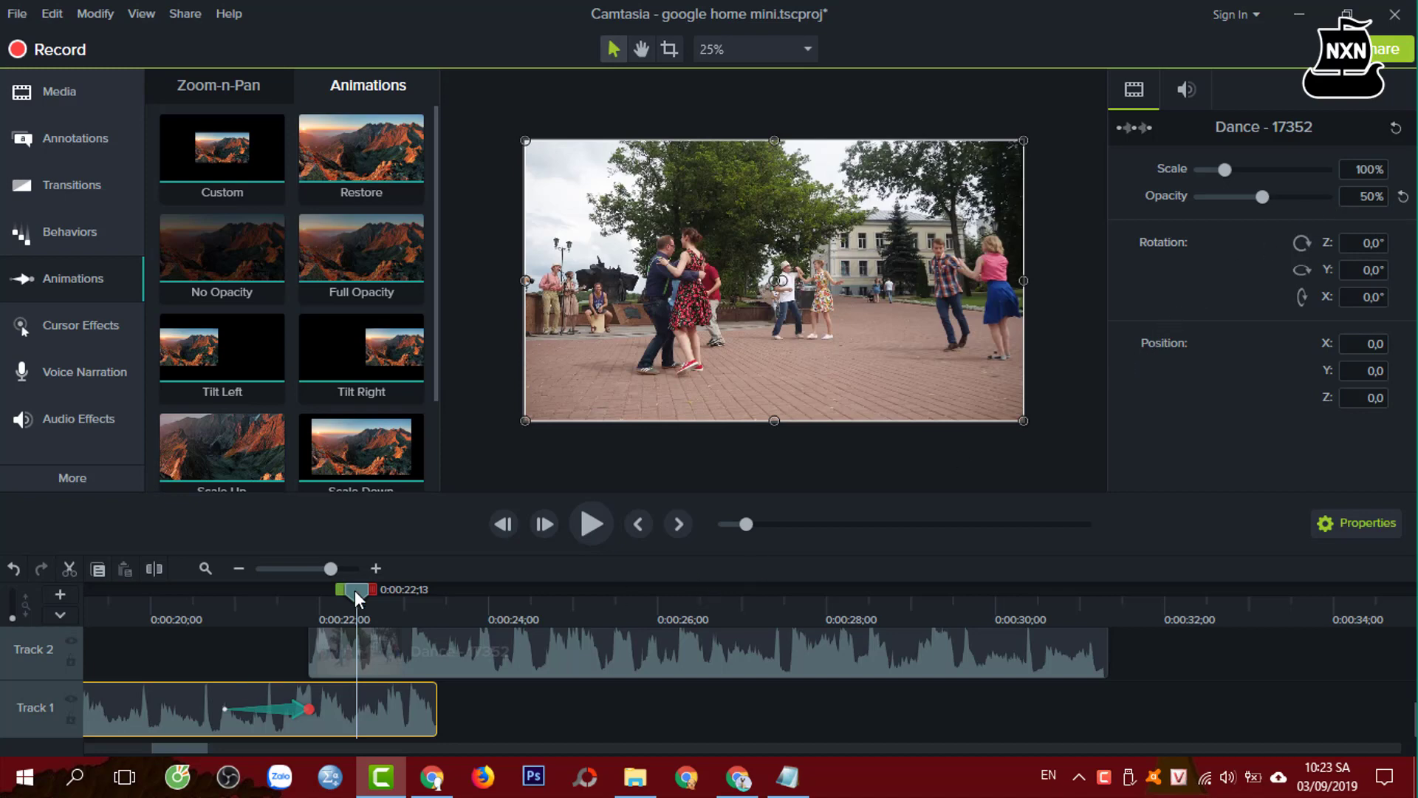
{"action": "left_click_drag", "start_coordinate": [354, 591], "coordinate": [197, 649]}
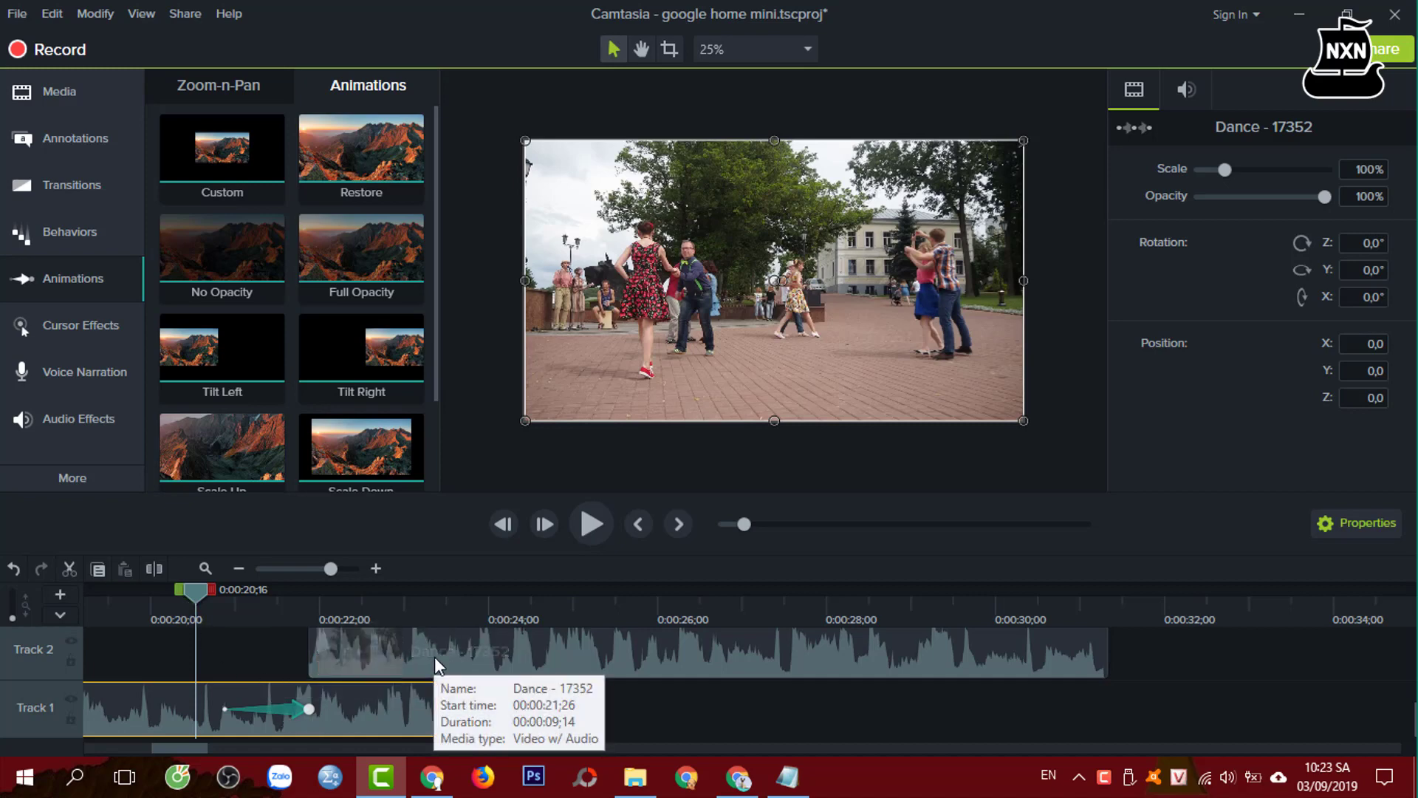
Move the Track 2 clip aside to preview the Track 1 fade on its own, and return the clip to start at 0:00:21;26
{"action": "left_click_drag", "start_coordinate": [410, 650], "coordinate": [600, 635]}
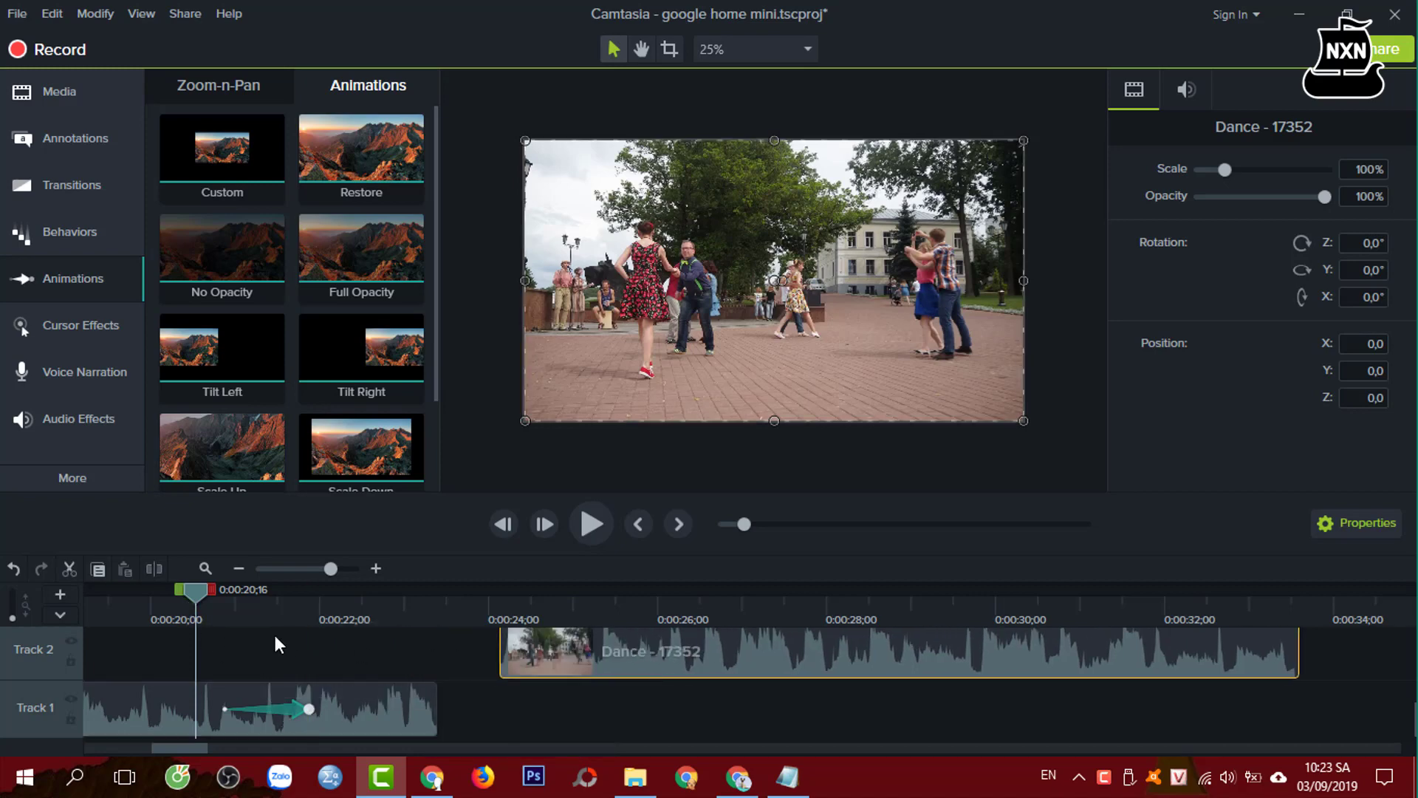
{"action": "left_click_drag", "start_coordinate": [190, 595], "coordinate": [404, 687]}
{"action": "left_click", "coordinate": [308, 702]}
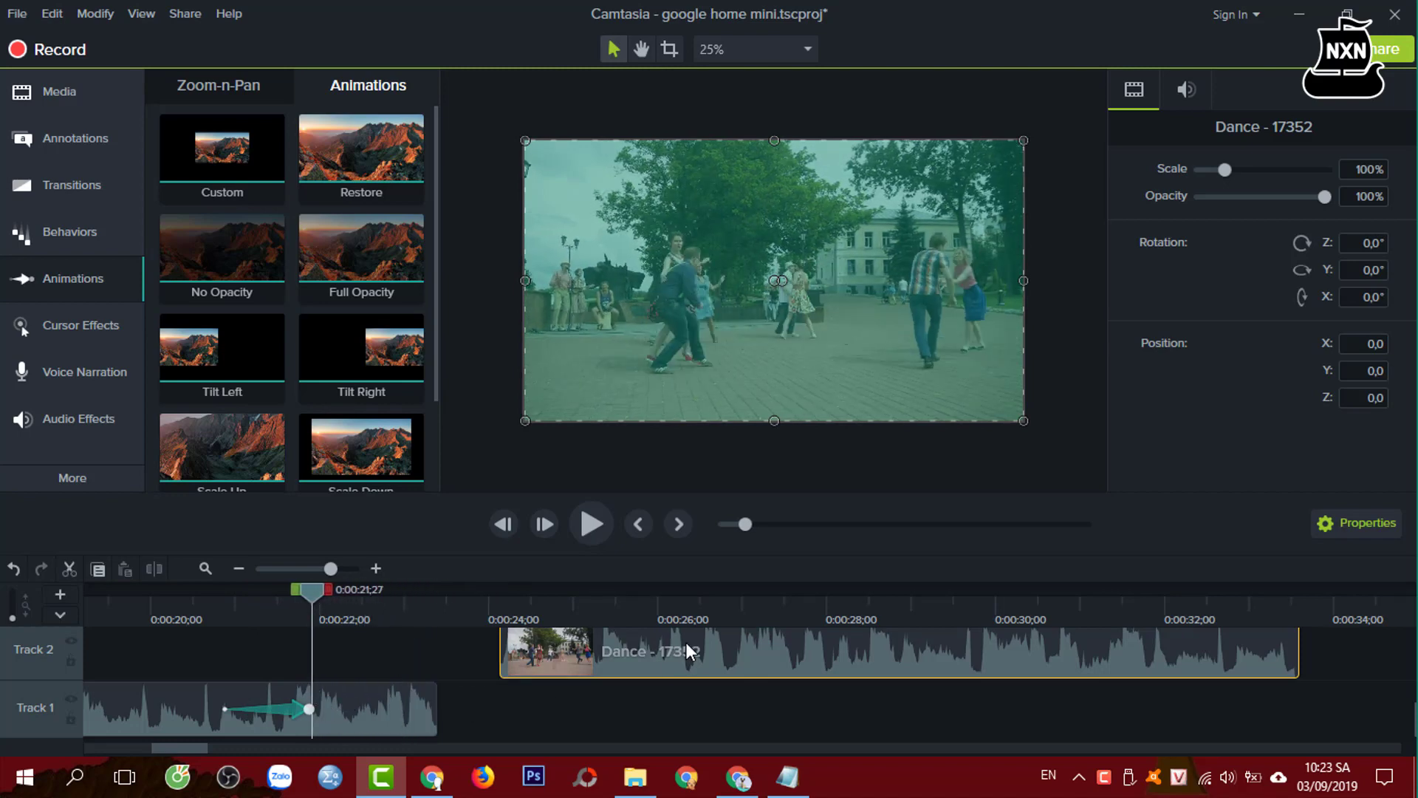
{"action": "left_click_drag", "start_coordinate": [663, 650], "coordinate": [476, 675]}
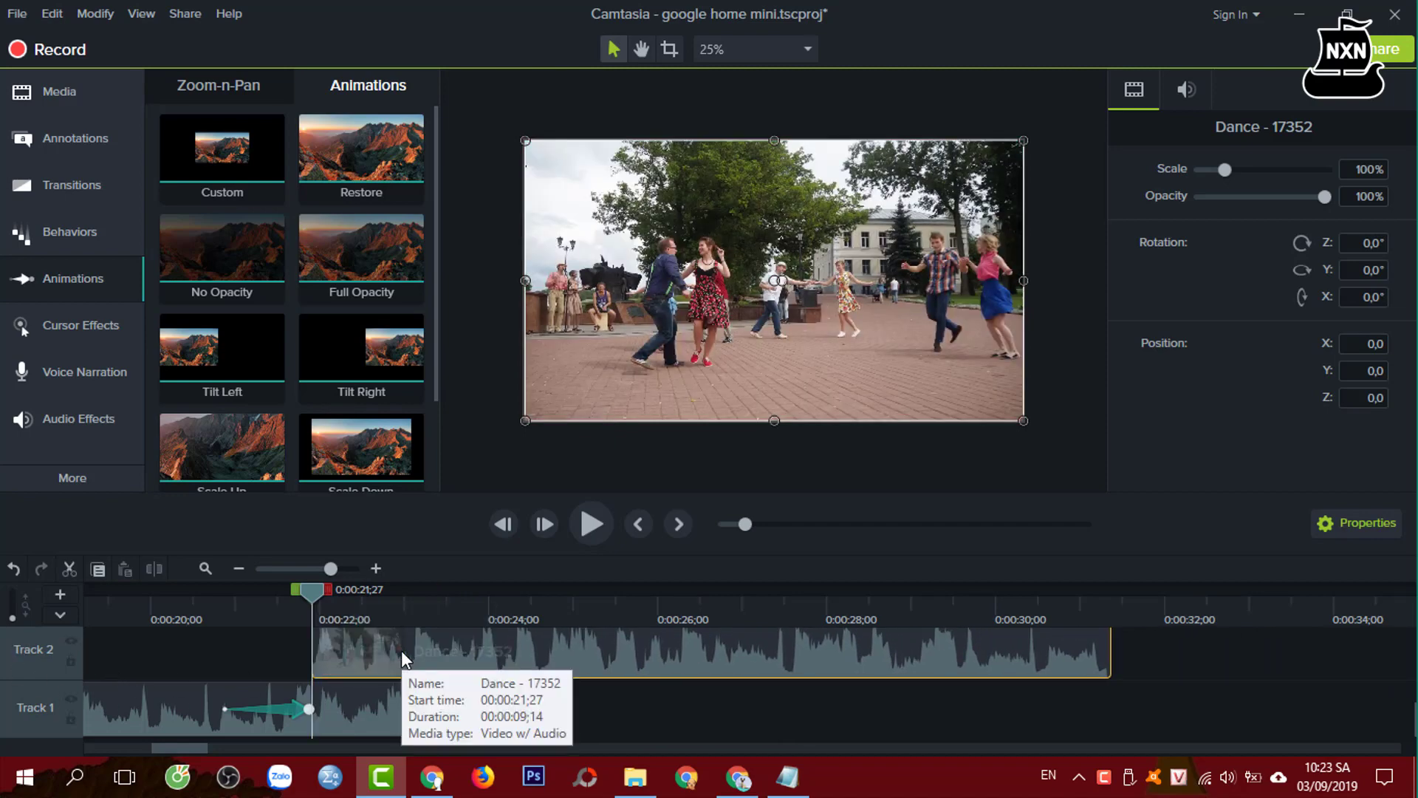
{"action": "left_click", "coordinate": [278, 613]}
{"action": "left_click_drag", "start_coordinate": [278, 613], "coordinate": [585, 633]}
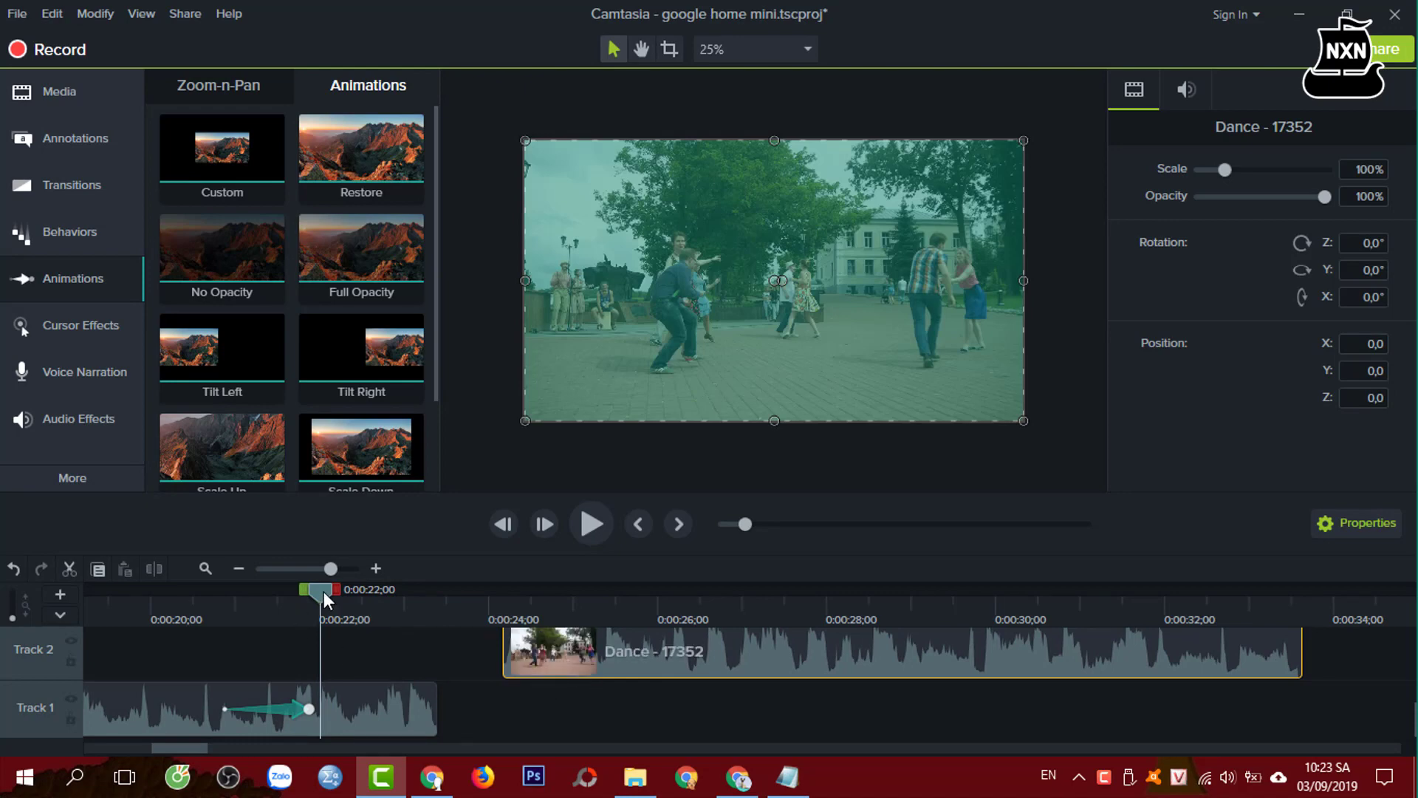
{"action": "left_click_drag", "start_coordinate": [323, 591], "coordinate": [351, 613]}
{"action": "left_click_drag", "start_coordinate": [551, 644], "coordinate": [357, 671]}
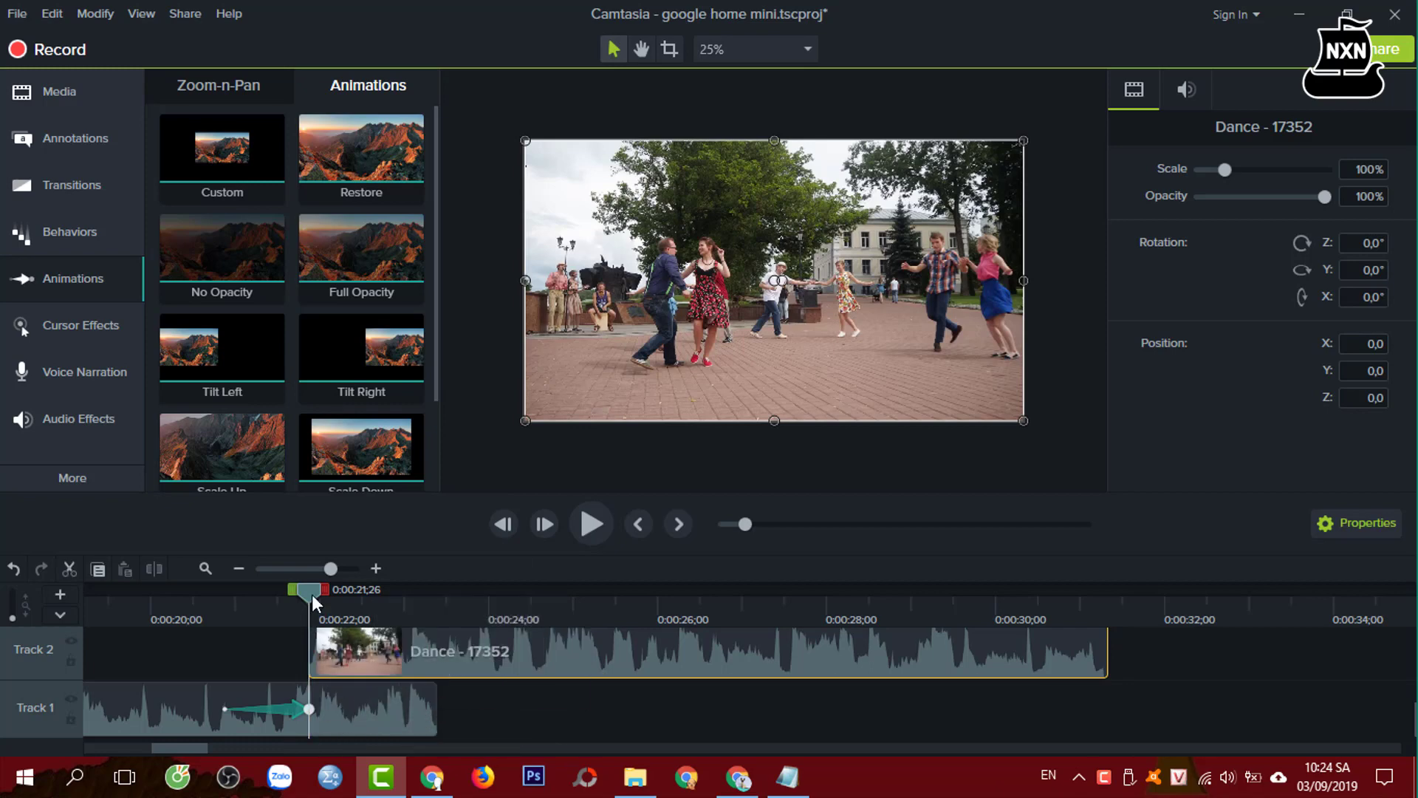
Mark the overlap of the two clips on the timeline from 0:00:21;26 to 0:00:23;12 to examine its extent
{"action": "left_click_drag", "start_coordinate": [327, 584], "coordinate": [462, 598]}
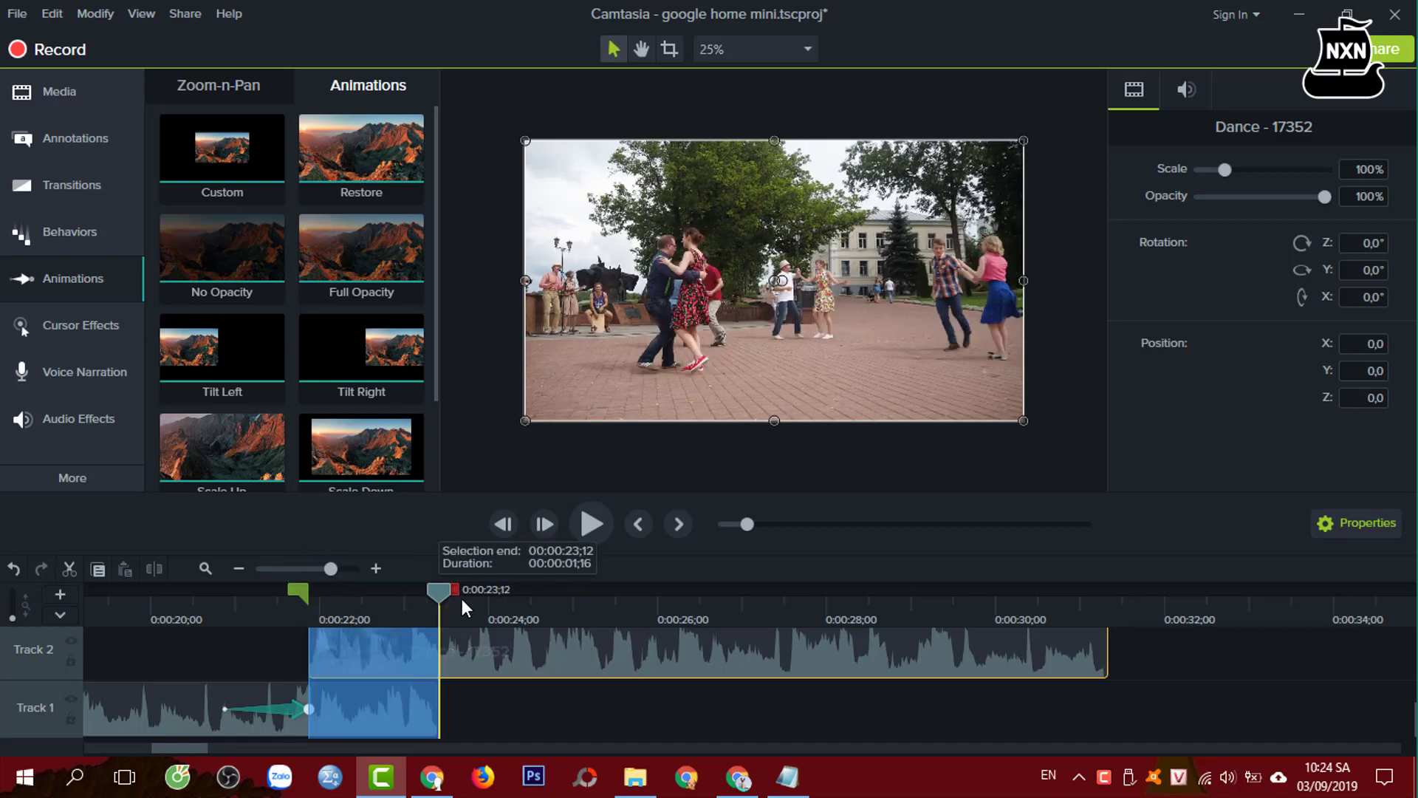
{"action": "left_click", "coordinate": [483, 658]}
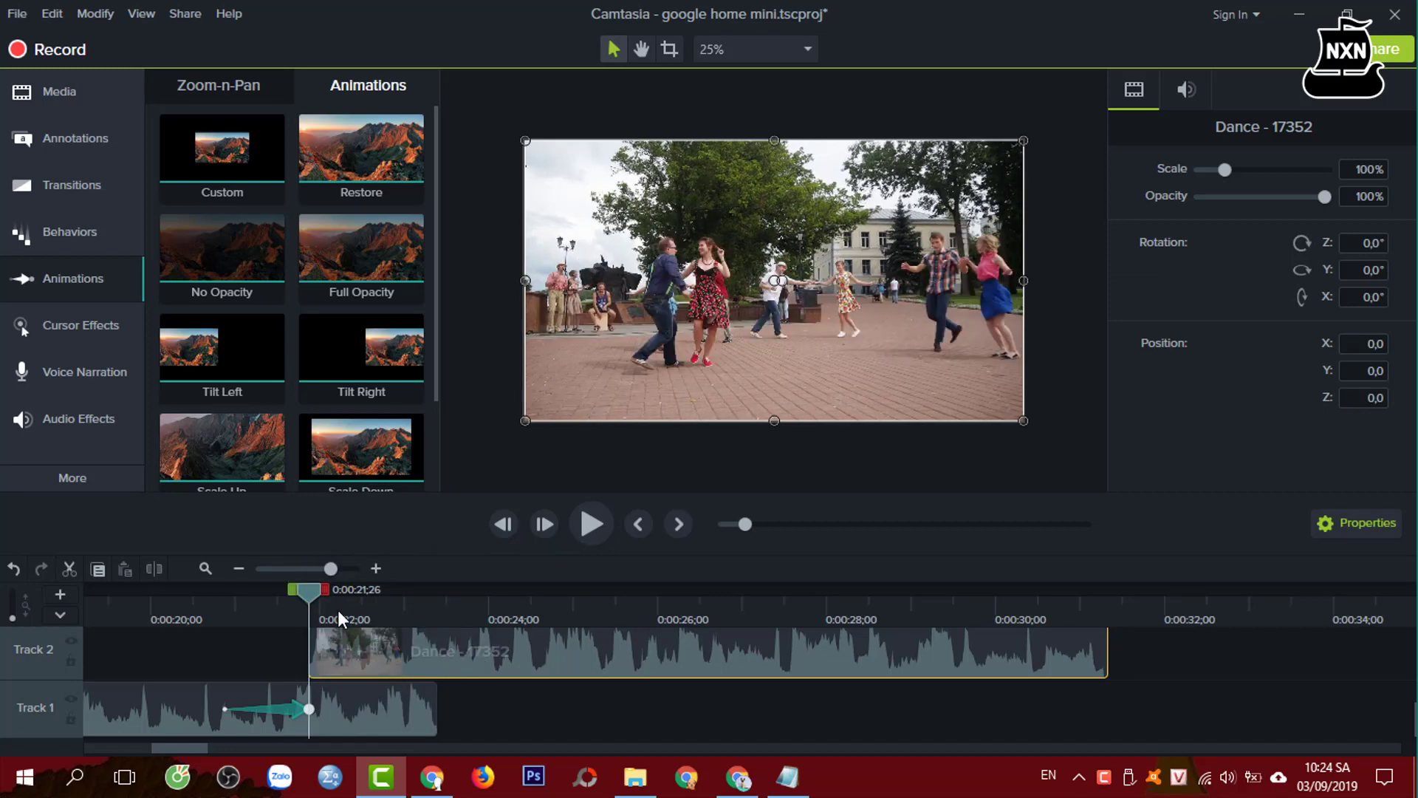
{"action": "left_click_drag", "start_coordinate": [325, 589], "coordinate": [452, 595]}
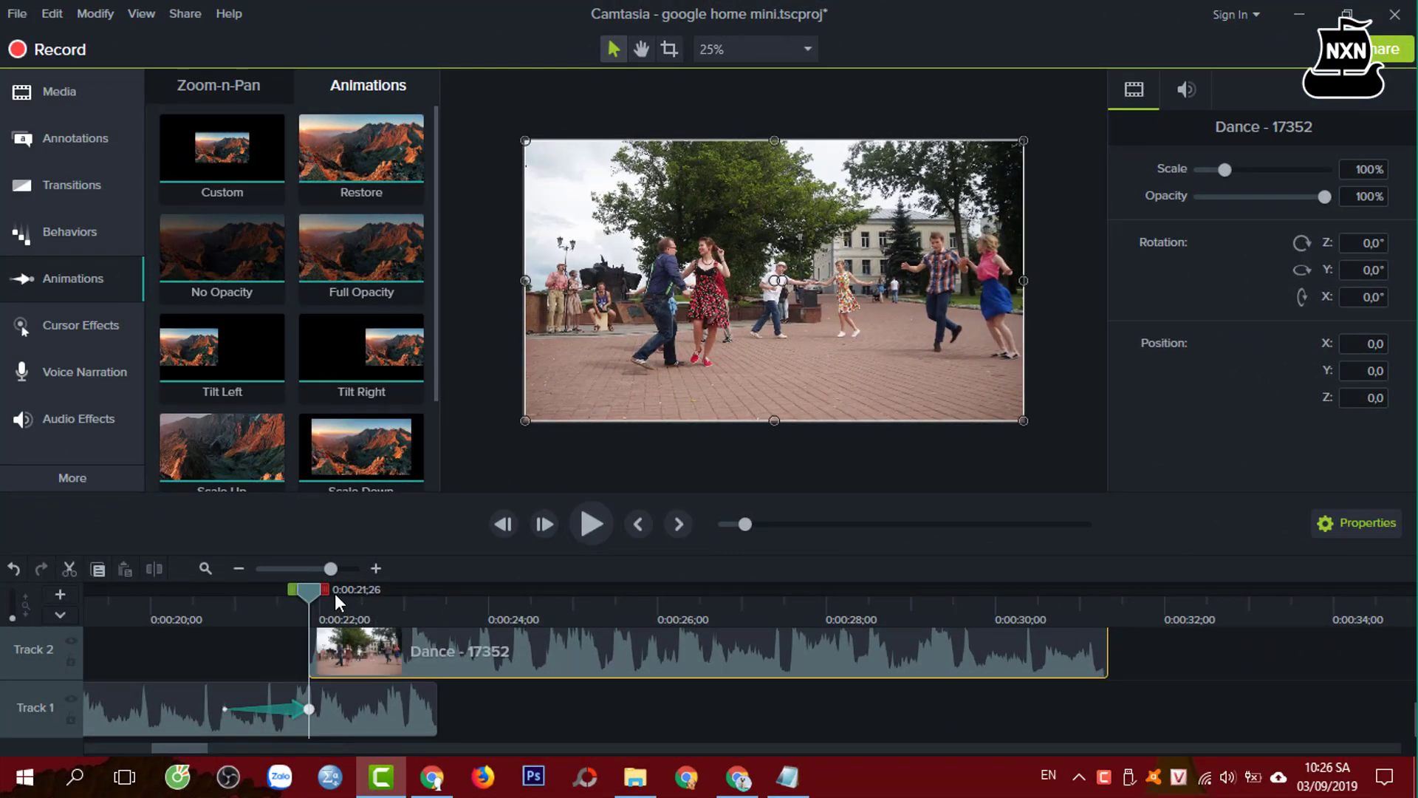
{"action": "left_click_drag", "start_coordinate": [326, 591], "coordinate": [442, 626]}
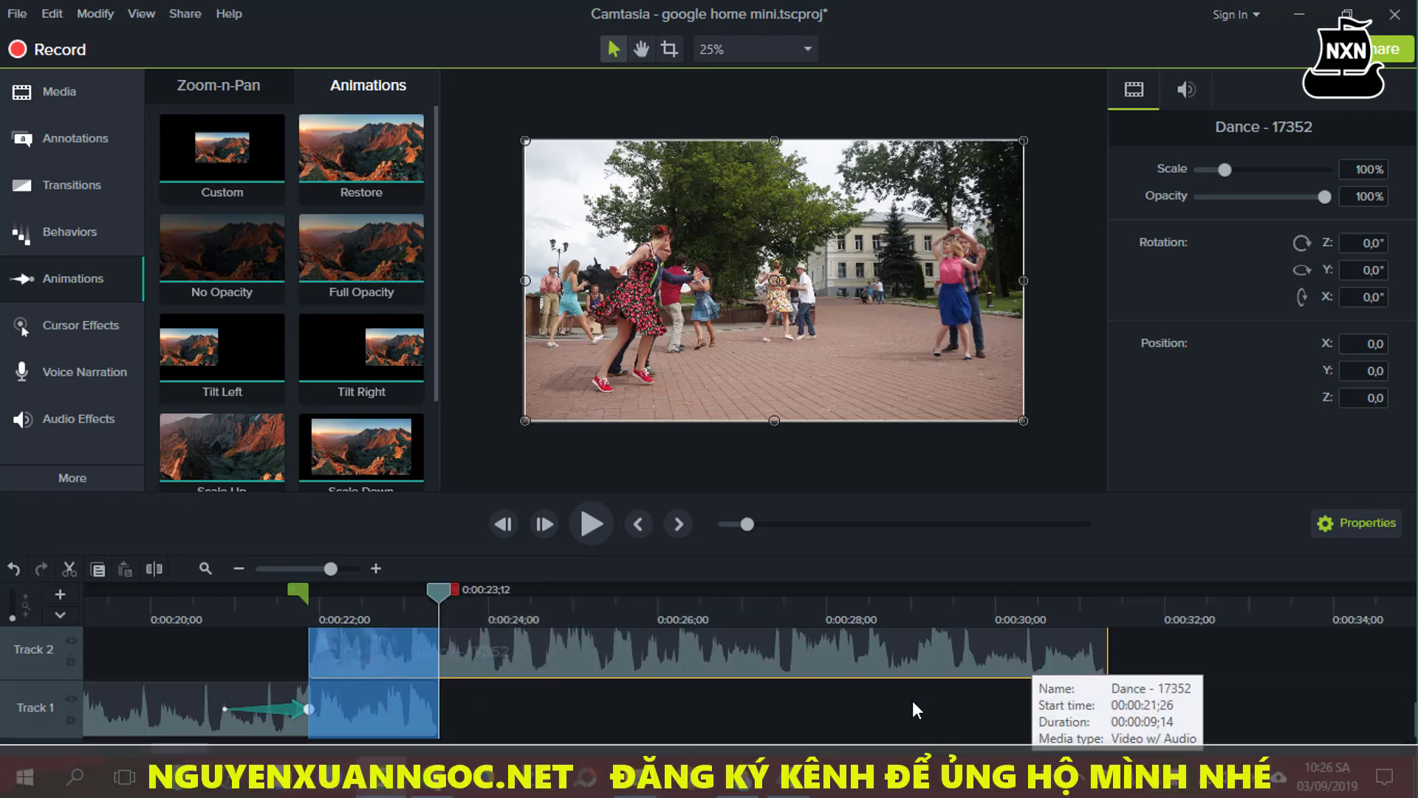
Set the opacity of the Track 2 Dance - 17352 clip to 50%
{"action": "left_click", "coordinate": [464, 645]}
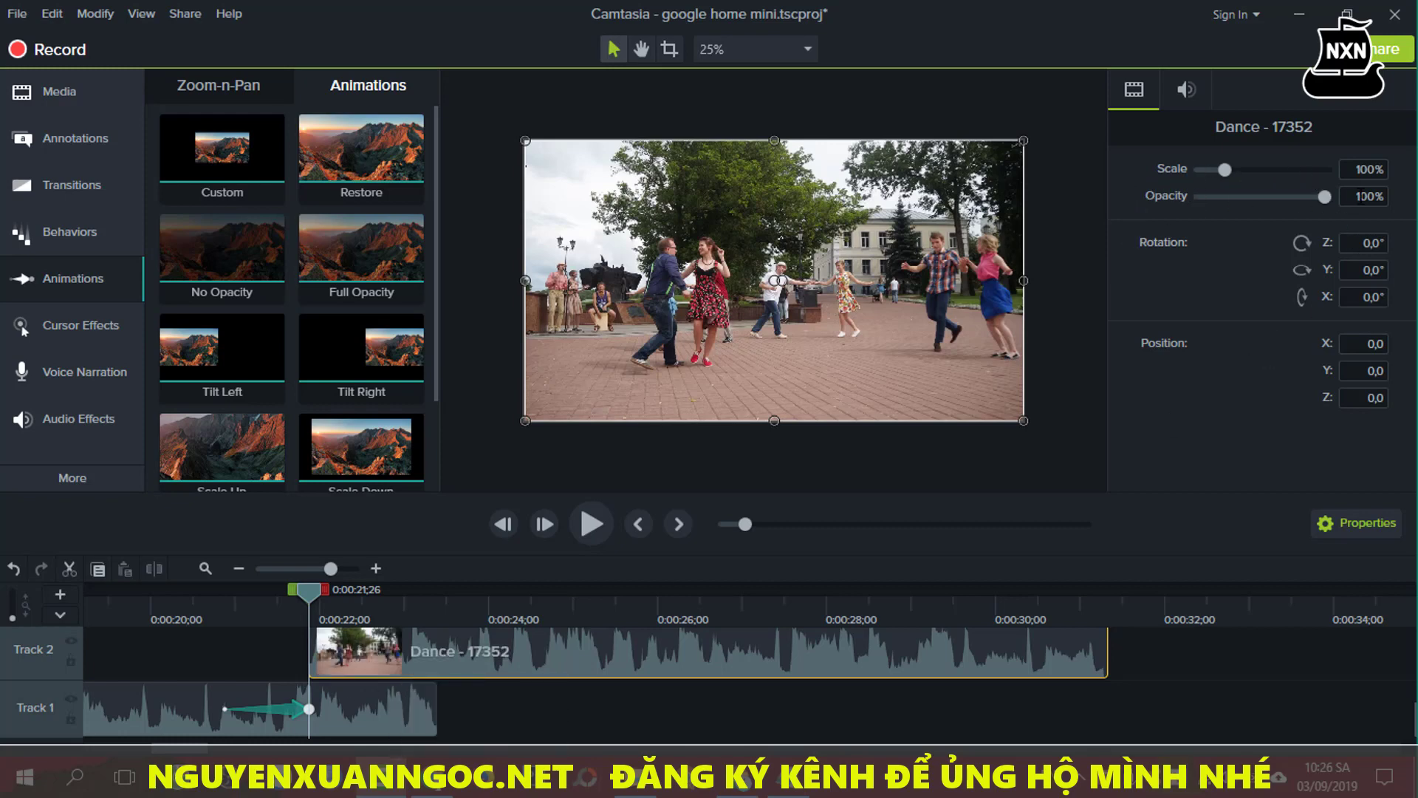
{"action": "left_click", "coordinate": [1353, 202]}
{"action": "type", "text": "50"}
{"action": "key", "text": "Return"}
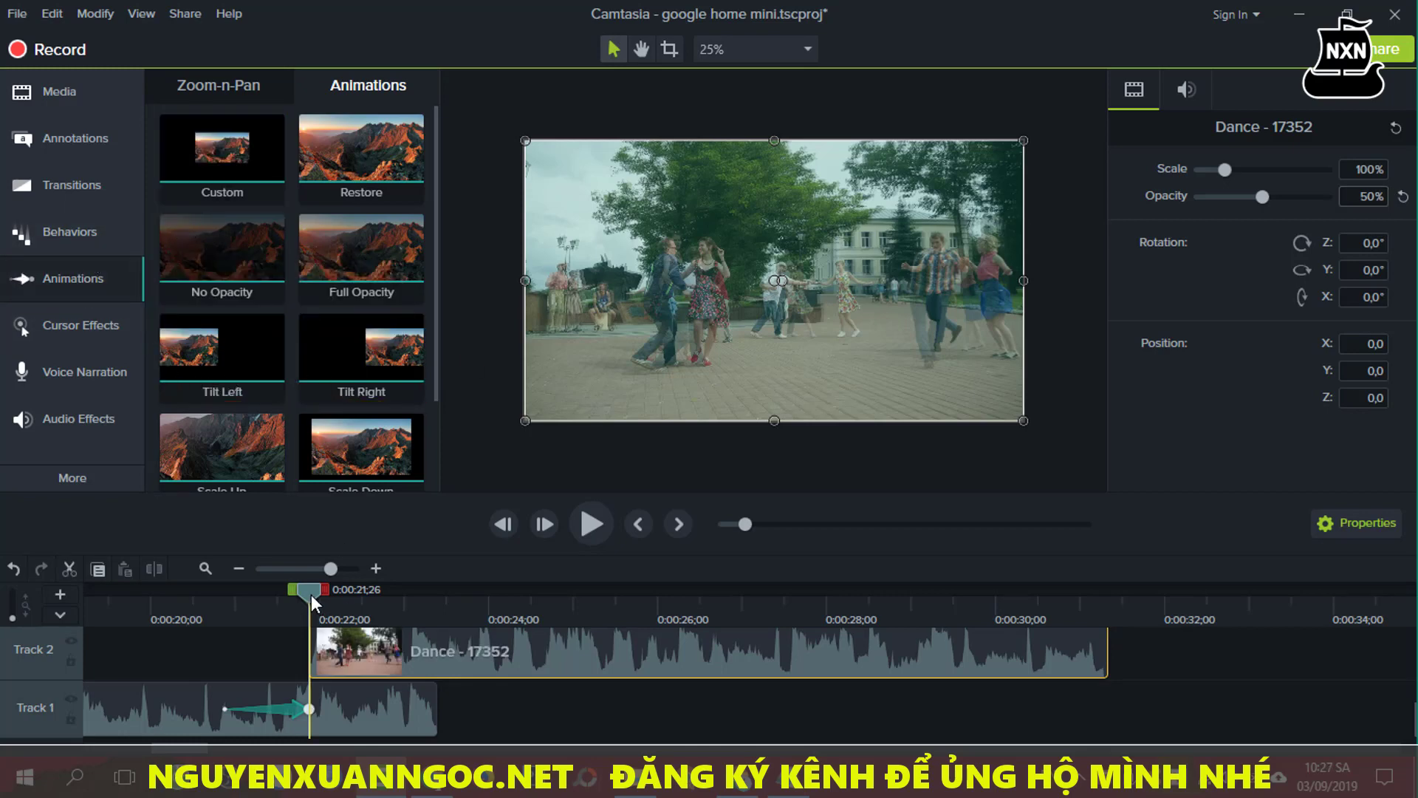
Add a Custom animation to the start of the Track 2 clip and extend it to the end of the overlap at 0:00:23;12
{"action": "left_click_drag", "start_coordinate": [312, 595], "coordinate": [392, 613]}
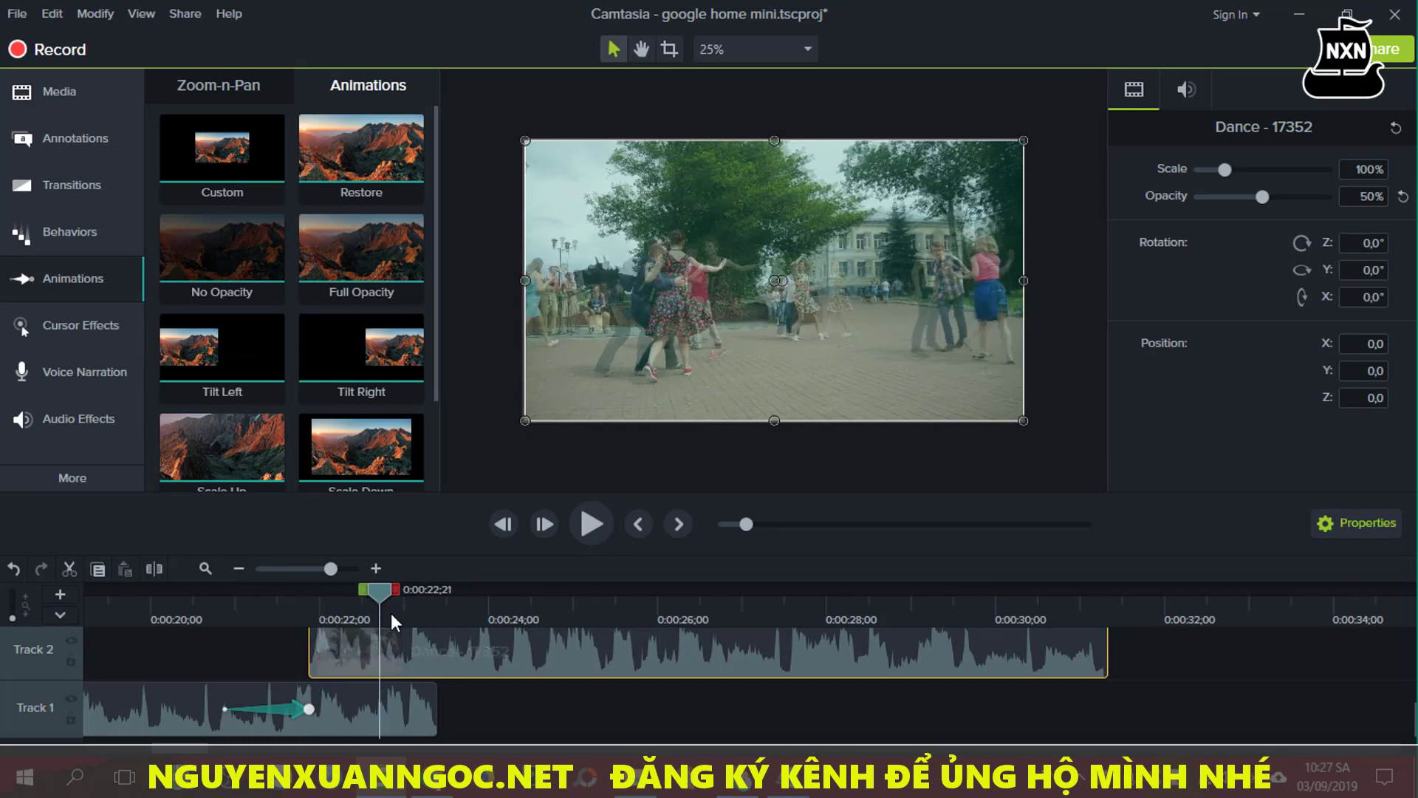
{"action": "right_click", "coordinate": [233, 162]}
{"action": "left_click", "coordinate": [290, 173]}
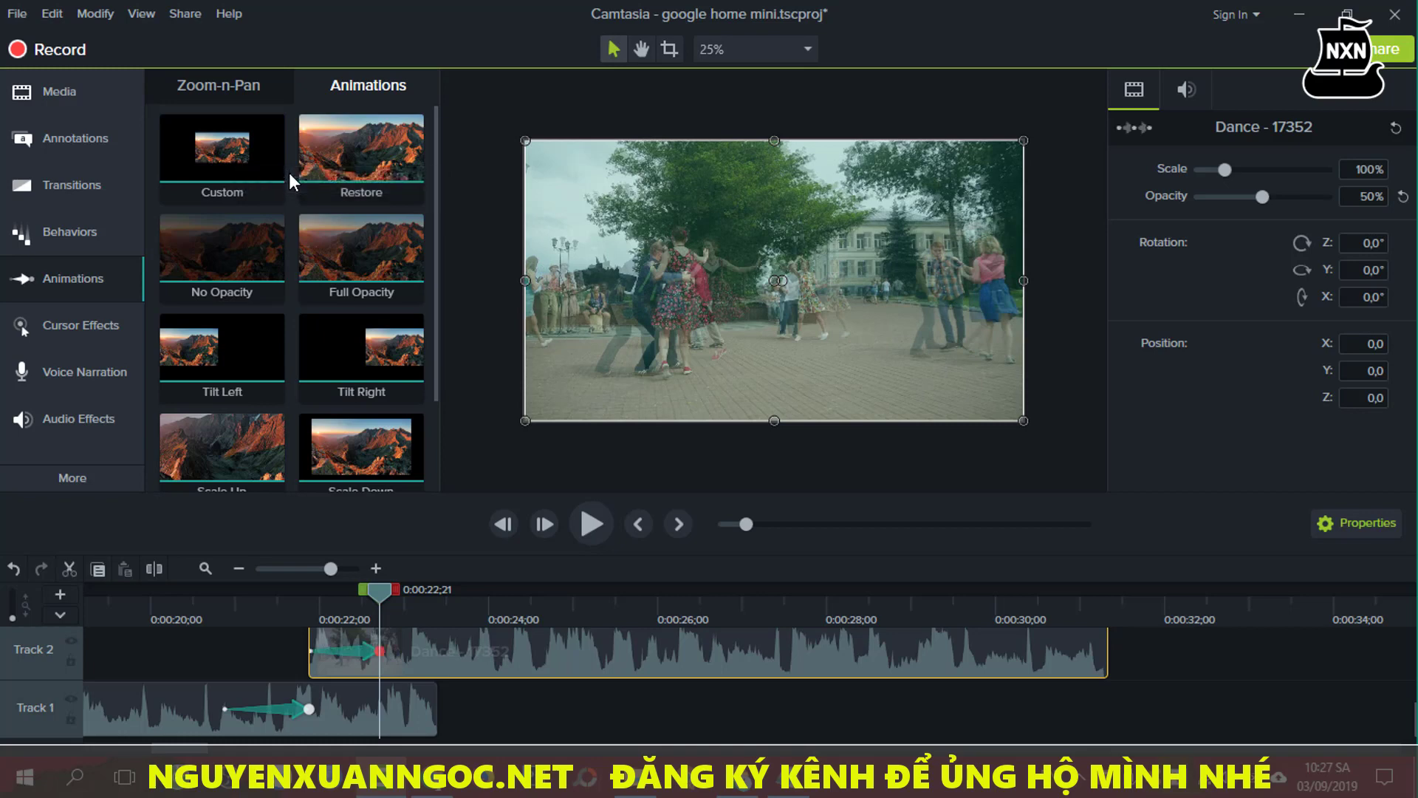
{"action": "left_click", "coordinate": [377, 652]}
{"action": "left_click_drag", "start_coordinate": [379, 651], "coordinate": [437, 651]}
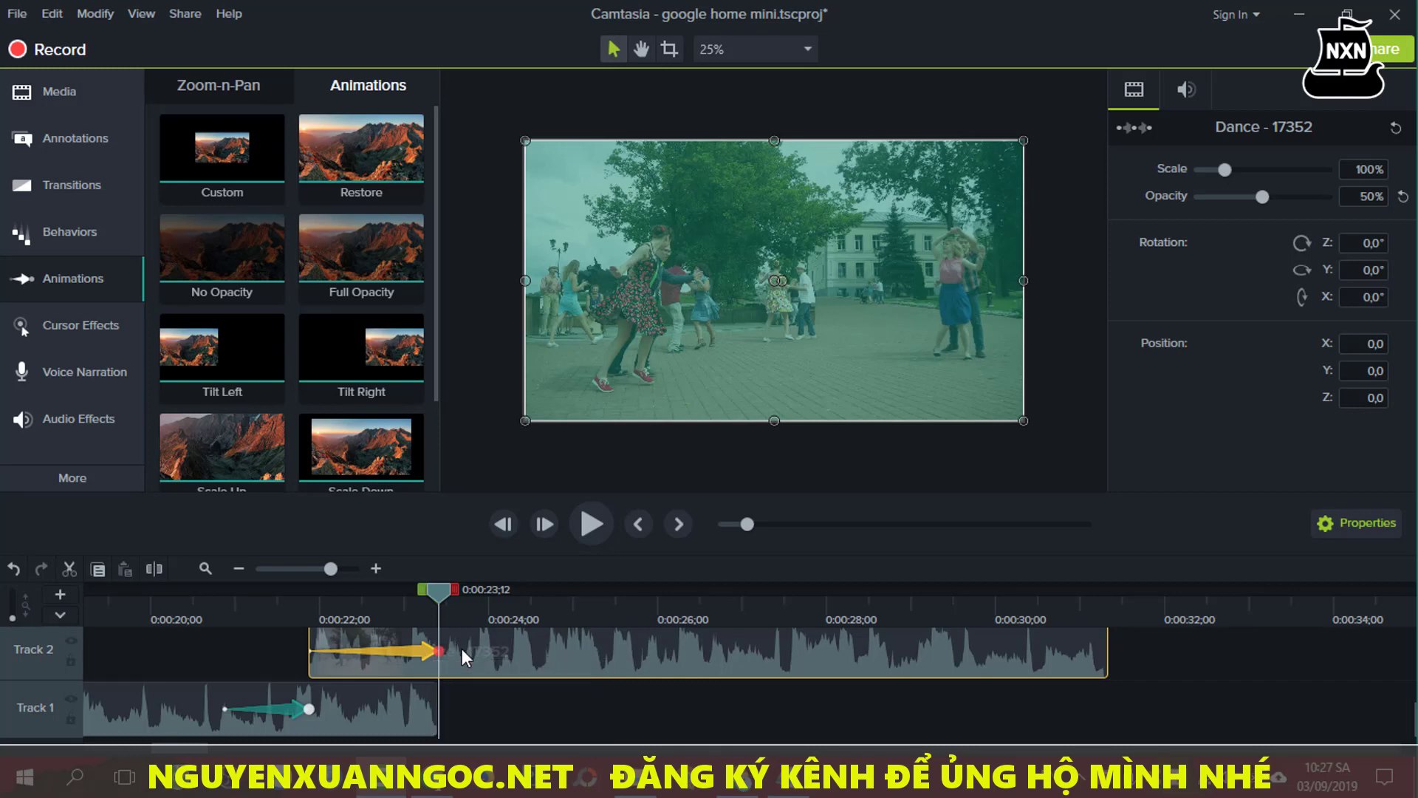
Set the Track 2 clip's opacity to 100% at the end of its Custom animation
{"action": "double_click", "coordinate": [1366, 196]}
{"action": "type", "text": "100"}
{"action": "key", "text": "Return"}
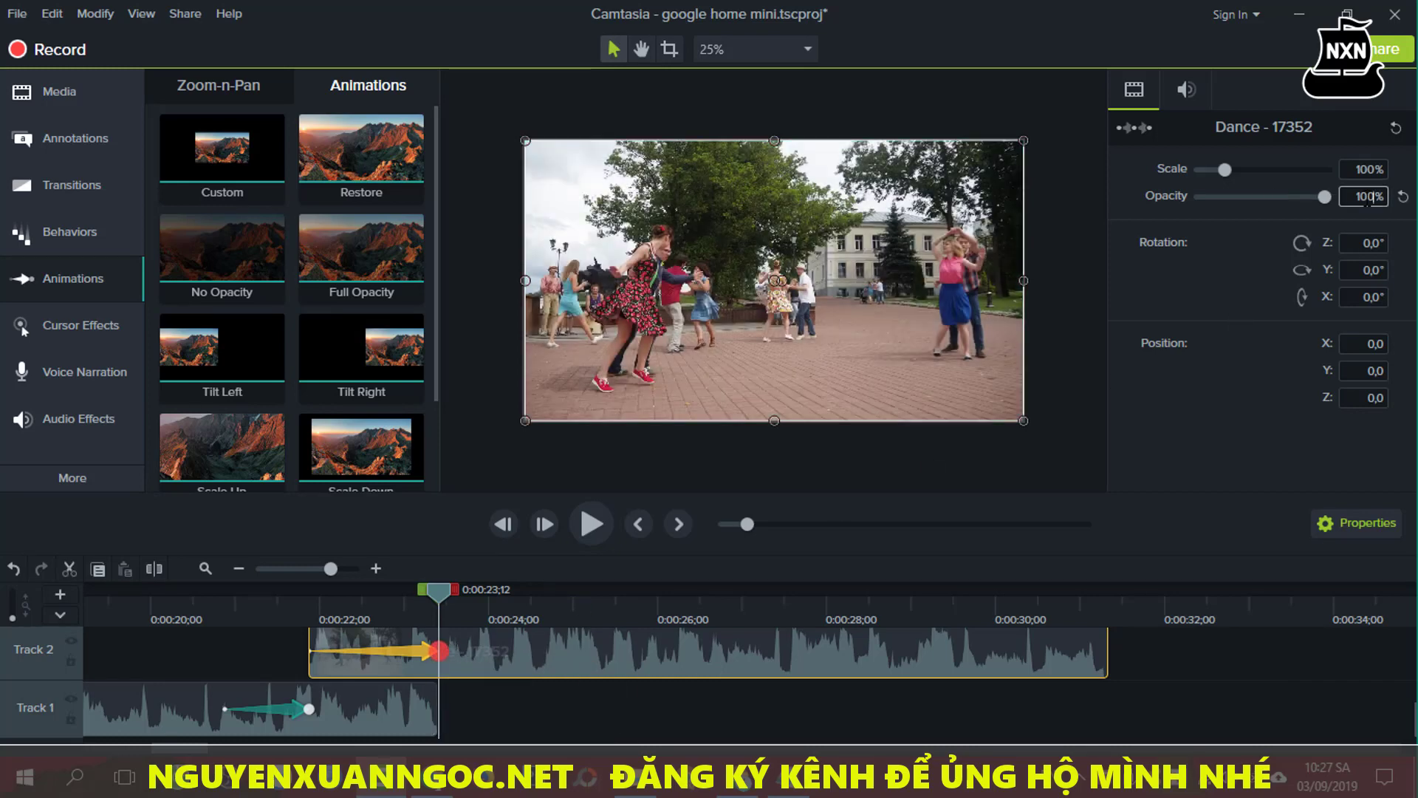
{"action": "left_click", "coordinate": [520, 654]}
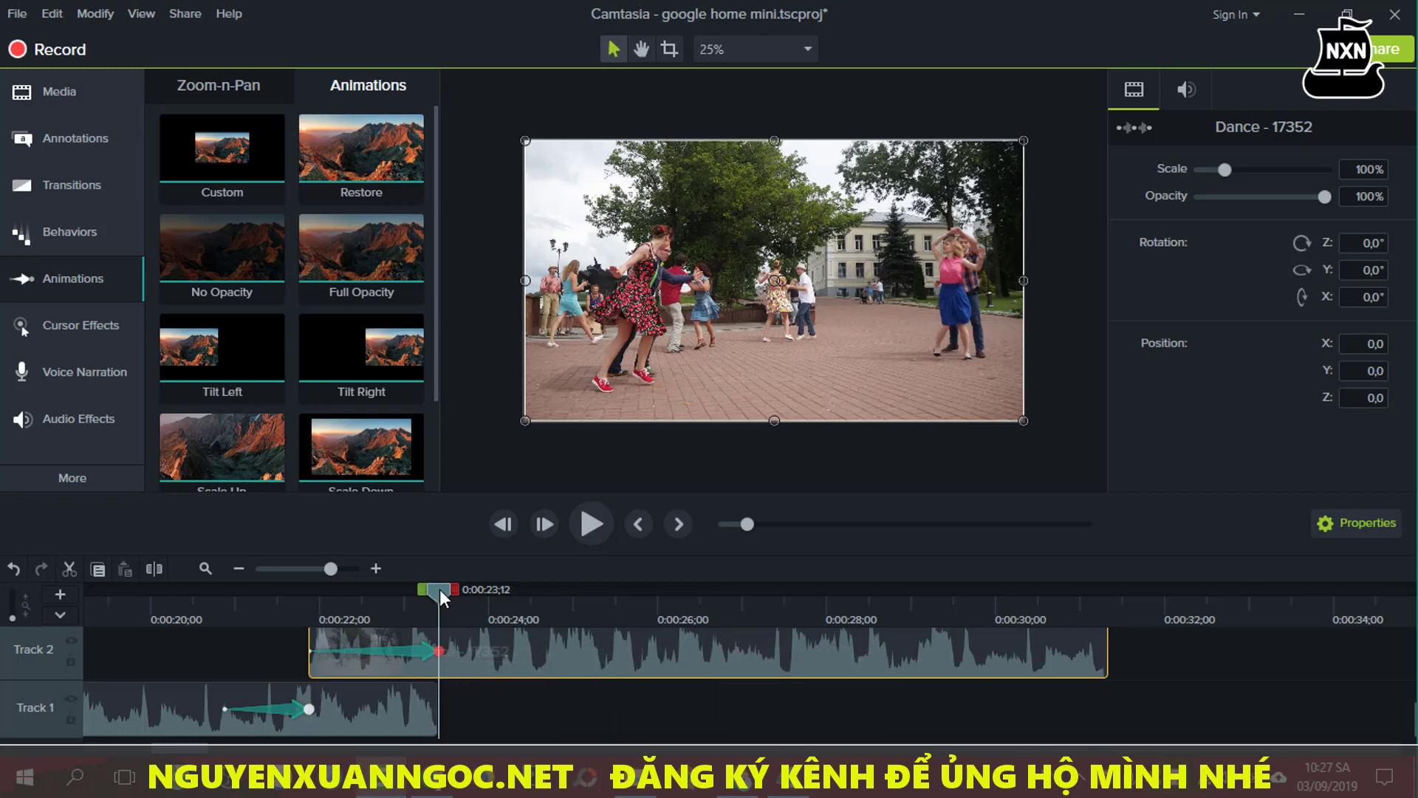
Scrub the playhead through the overlap and back to about 0:00:20;19 to preview the blend between the two clips
{"action": "left_click_drag", "start_coordinate": [441, 588], "coordinate": [429, 589]}
{"action": "left_click", "coordinate": [362, 610]}
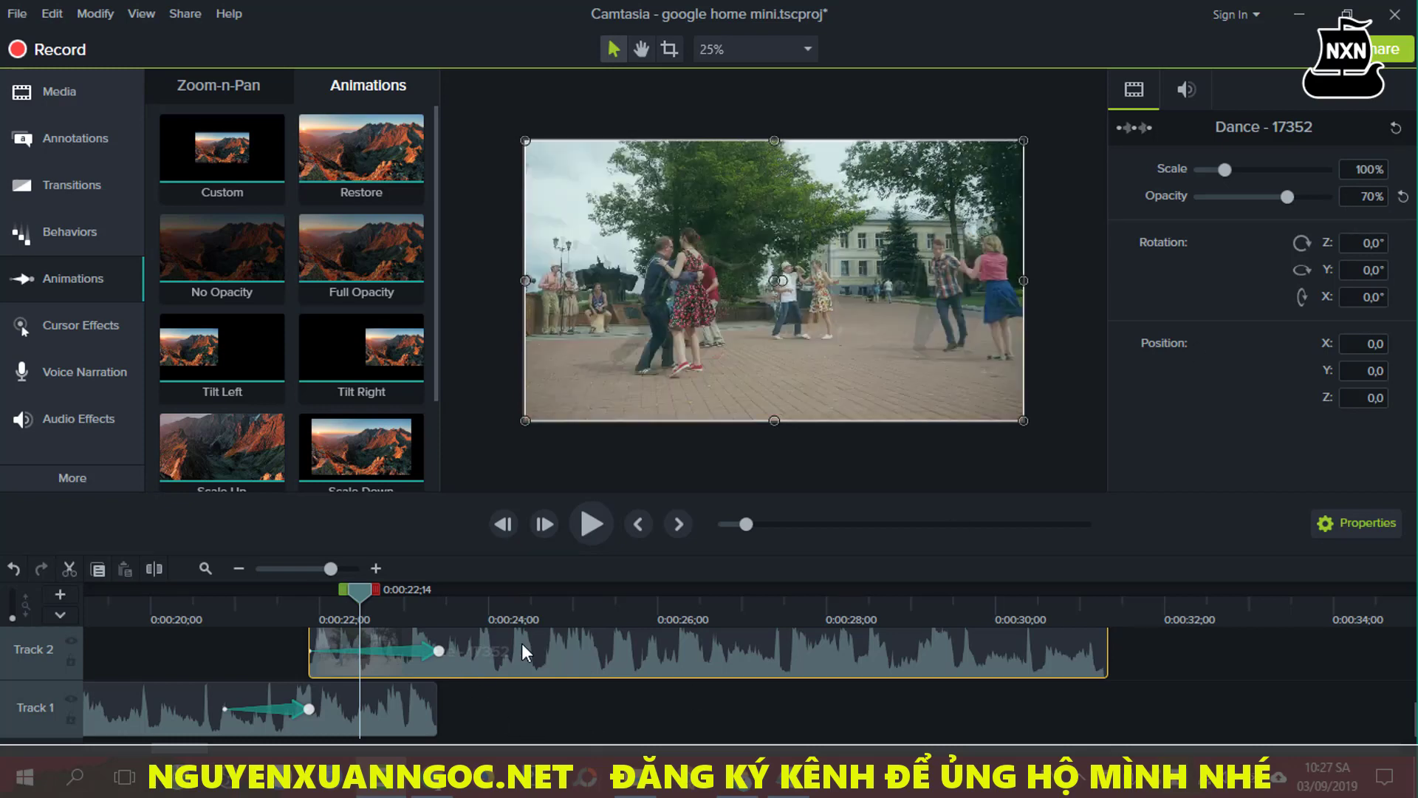
{"action": "left_click", "coordinate": [310, 613]}
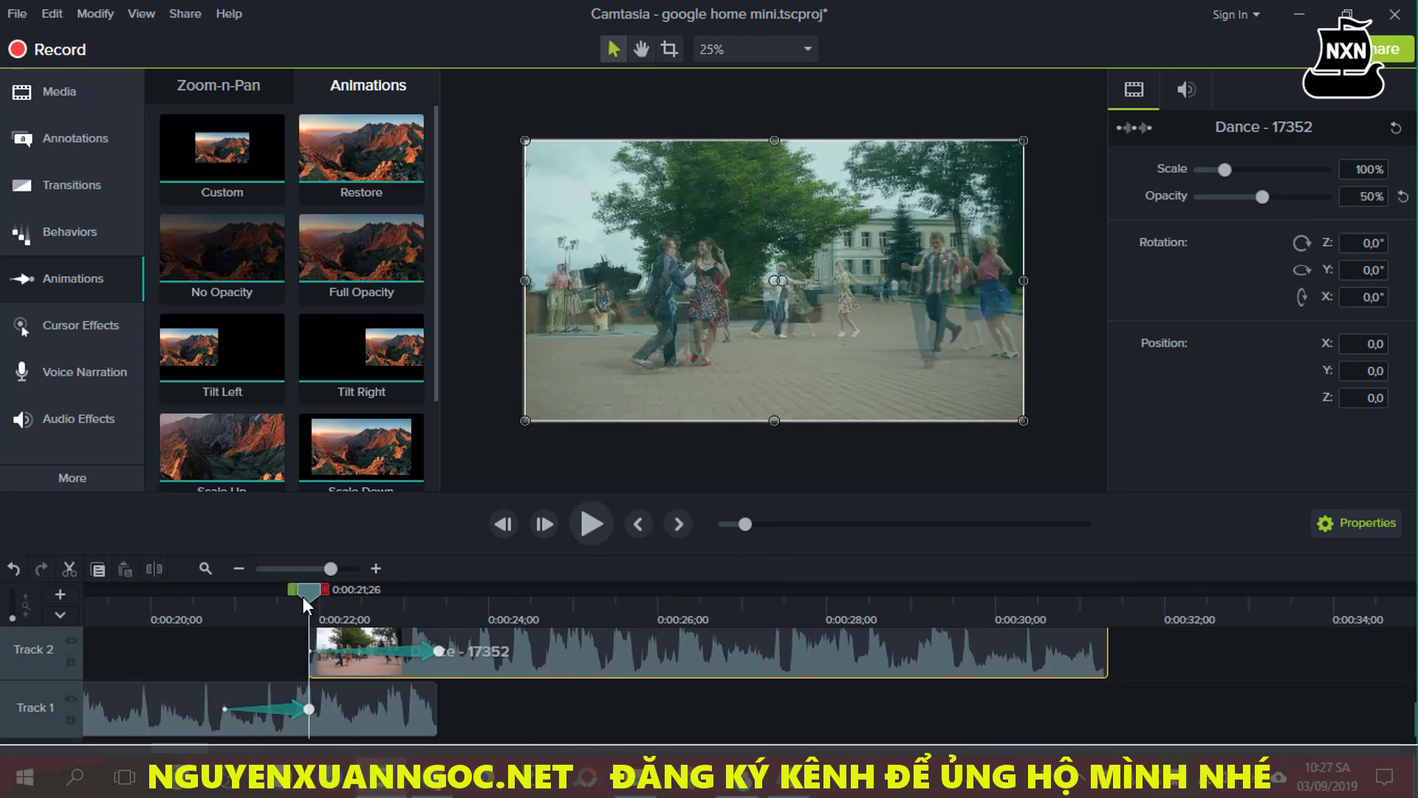
{"action": "left_click_drag", "start_coordinate": [305, 594], "coordinate": [478, 642]}
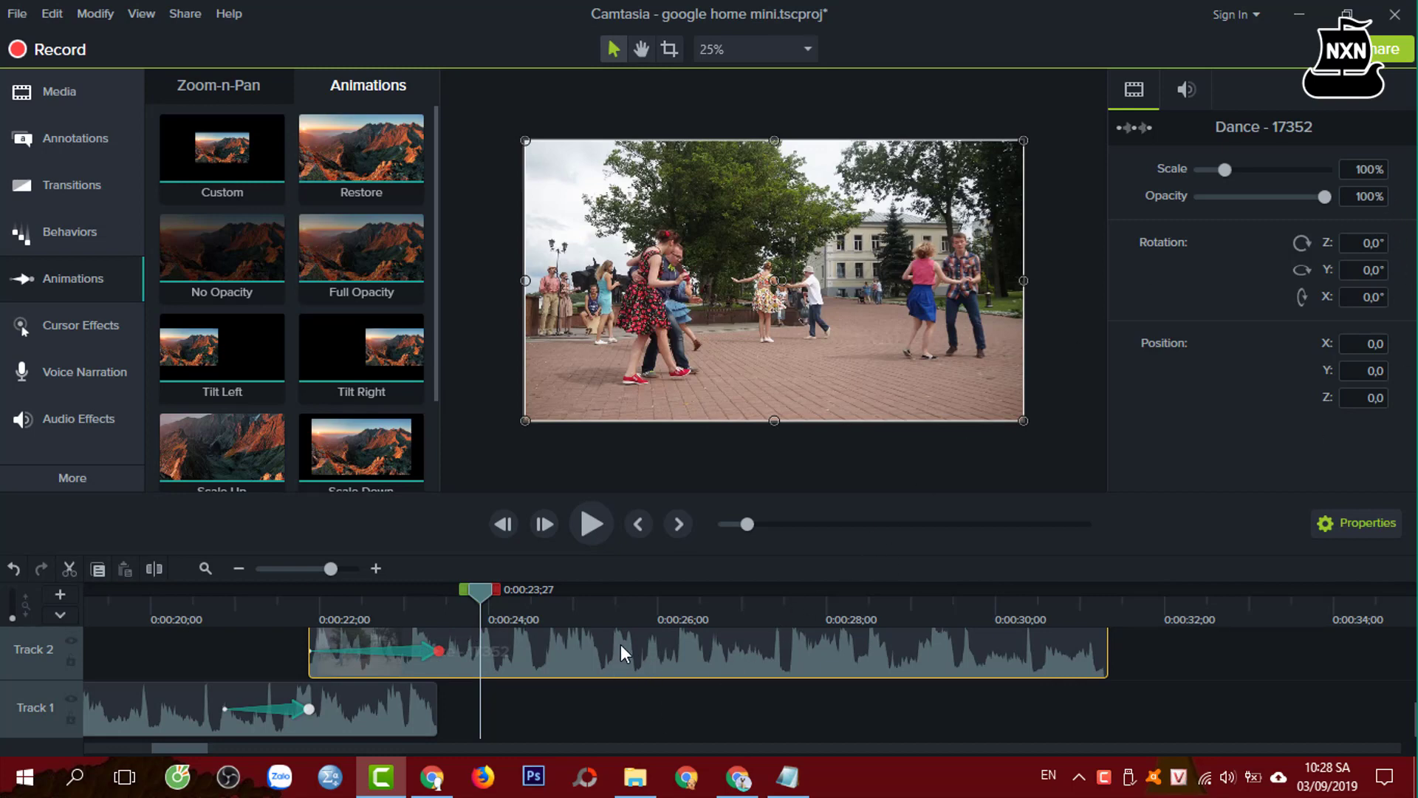
{"action": "left_click_drag", "start_coordinate": [476, 591], "coordinate": [199, 648]}
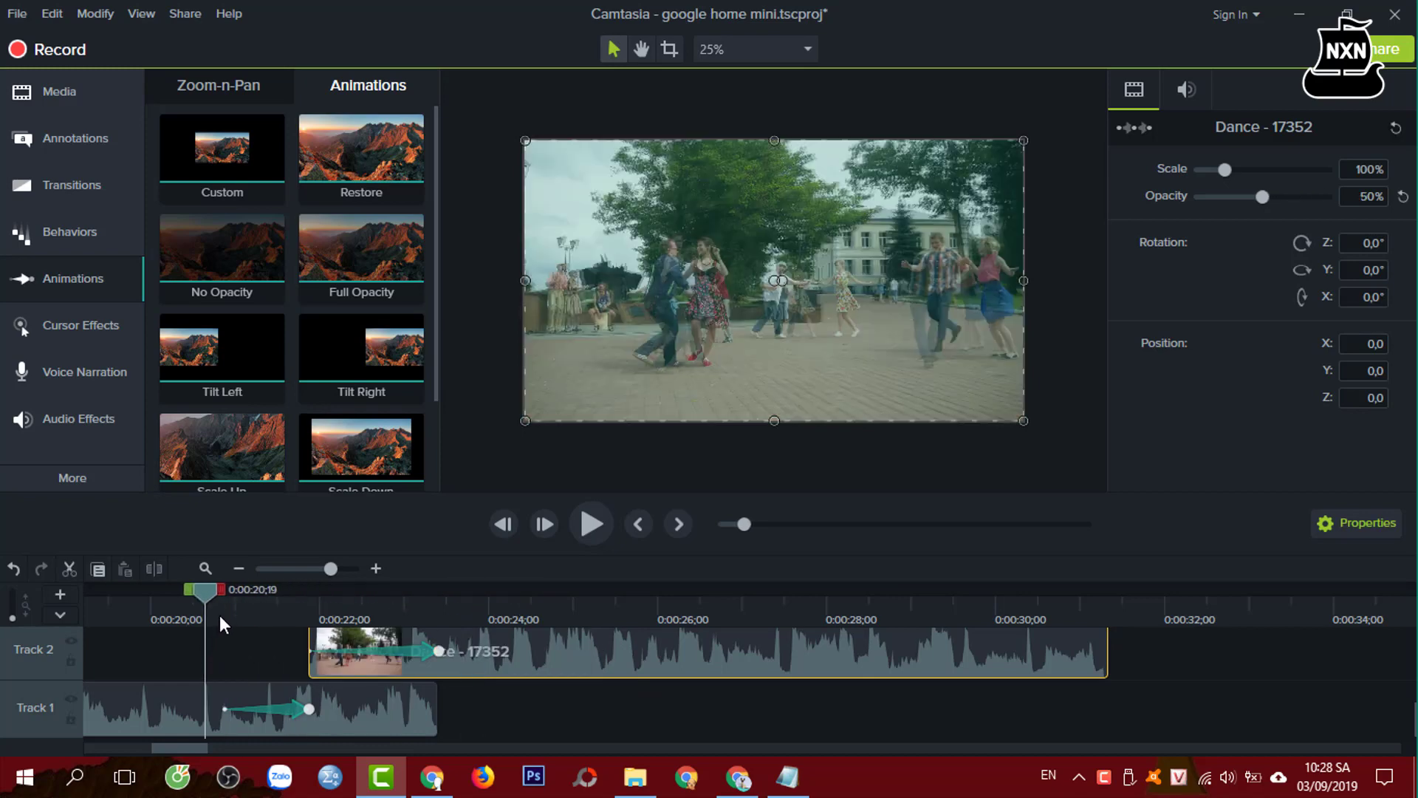
Scrub the playhead forward through the overlap to 0:00:25;06 to preview the blend between the two dance clips
{"action": "left_click_drag", "start_coordinate": [205, 588], "coordinate": [242, 588]}
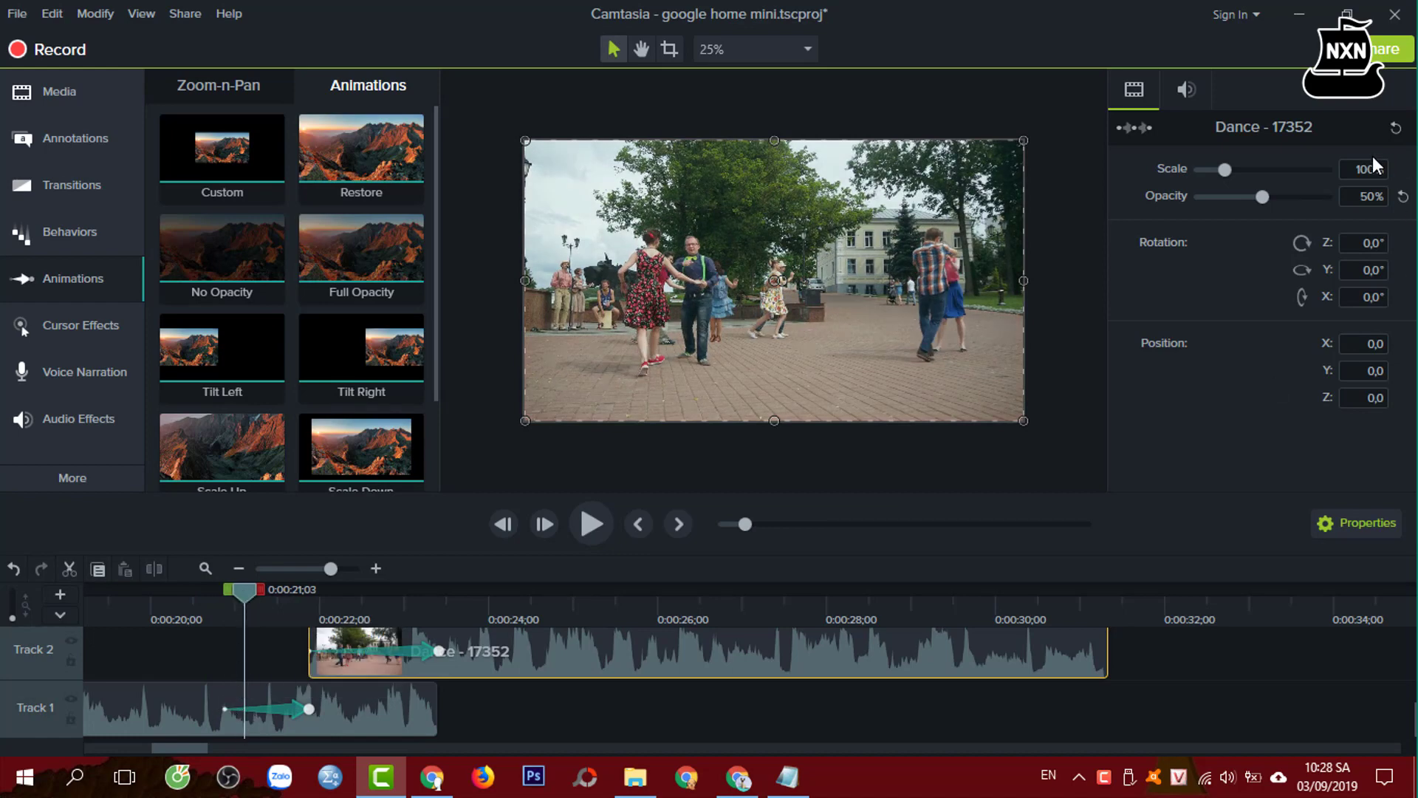
{"action": "left_click_drag", "start_coordinate": [245, 591], "coordinate": [352, 609]}
{"action": "left_click", "coordinate": [357, 728]}
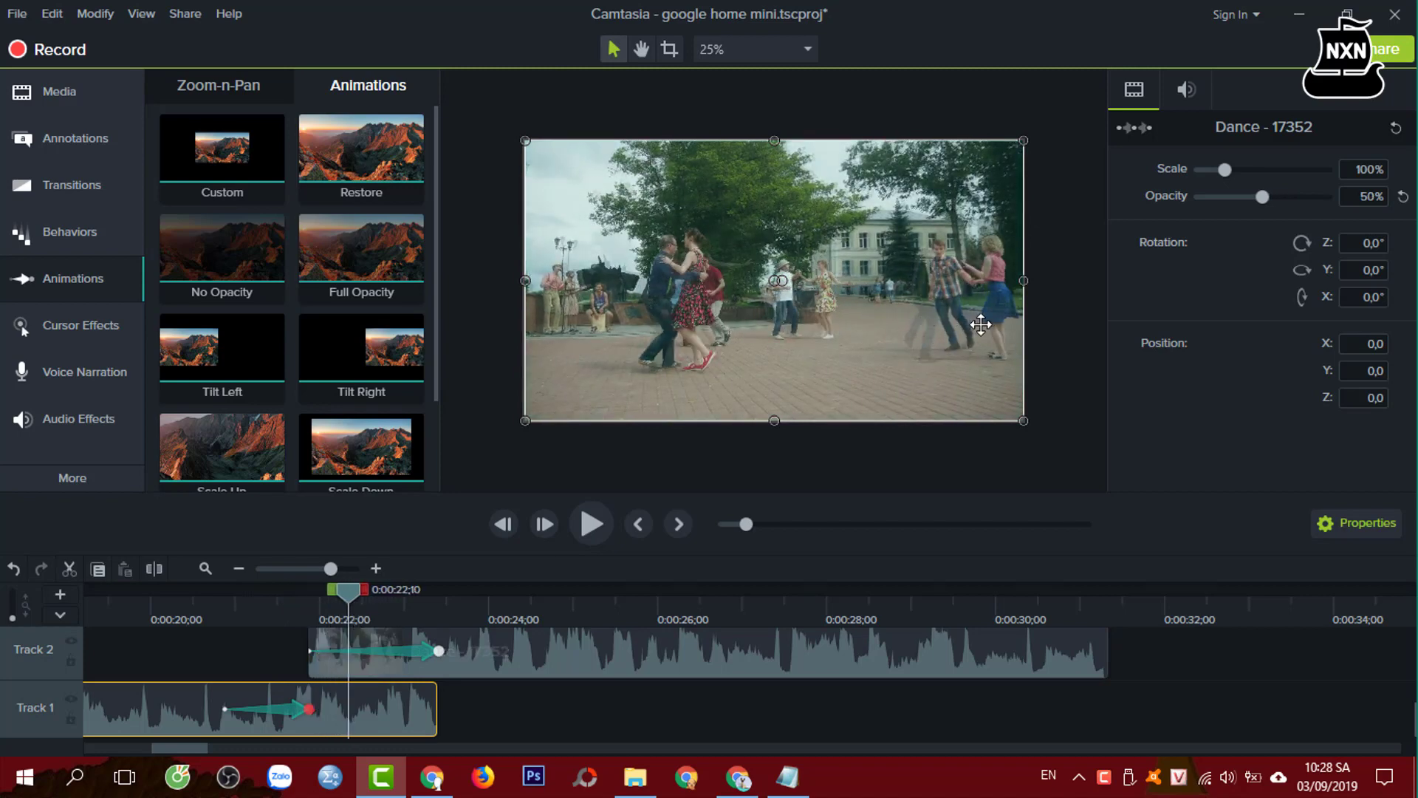
{"action": "left_click_drag", "start_coordinate": [353, 593], "coordinate": [595, 633]}
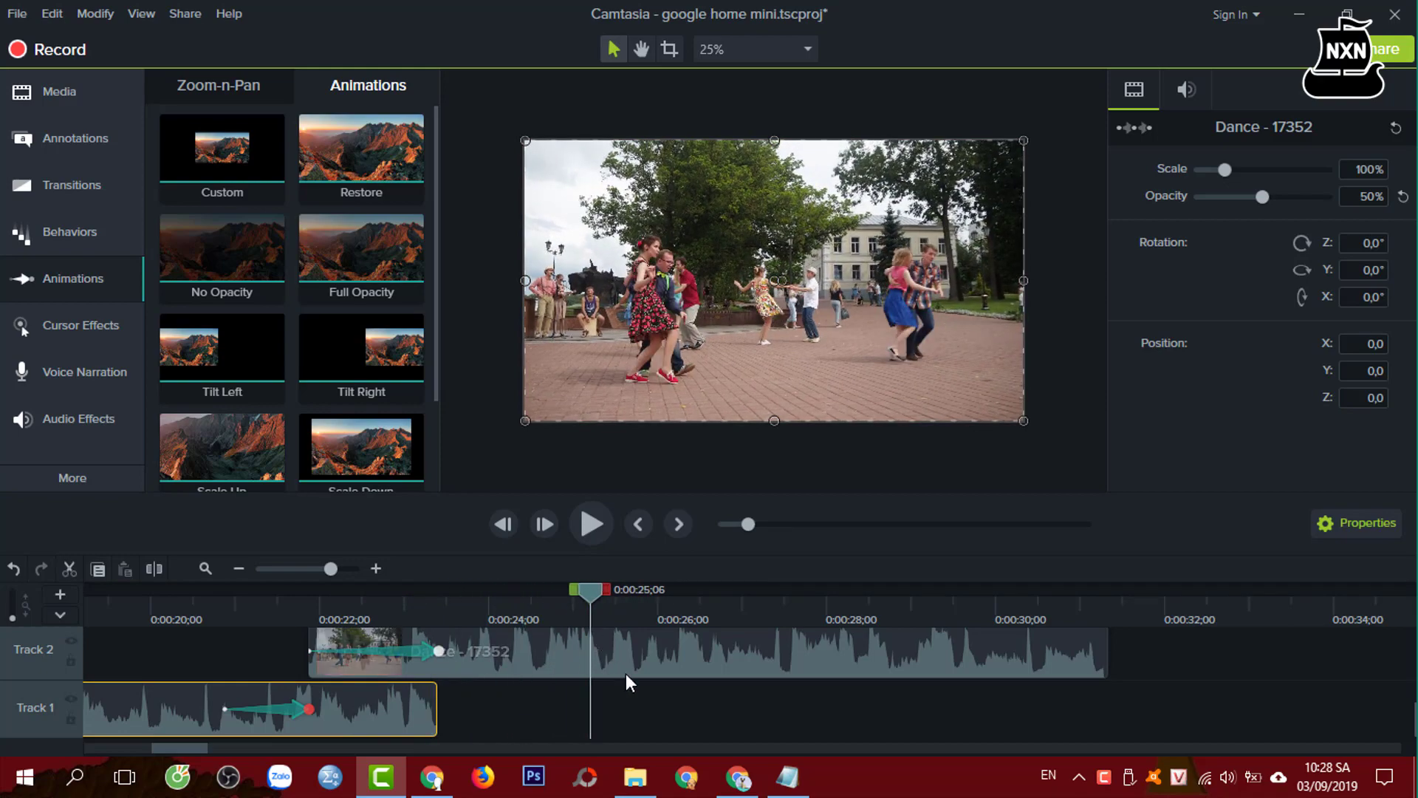
{"action": "left_click", "coordinate": [659, 699]}
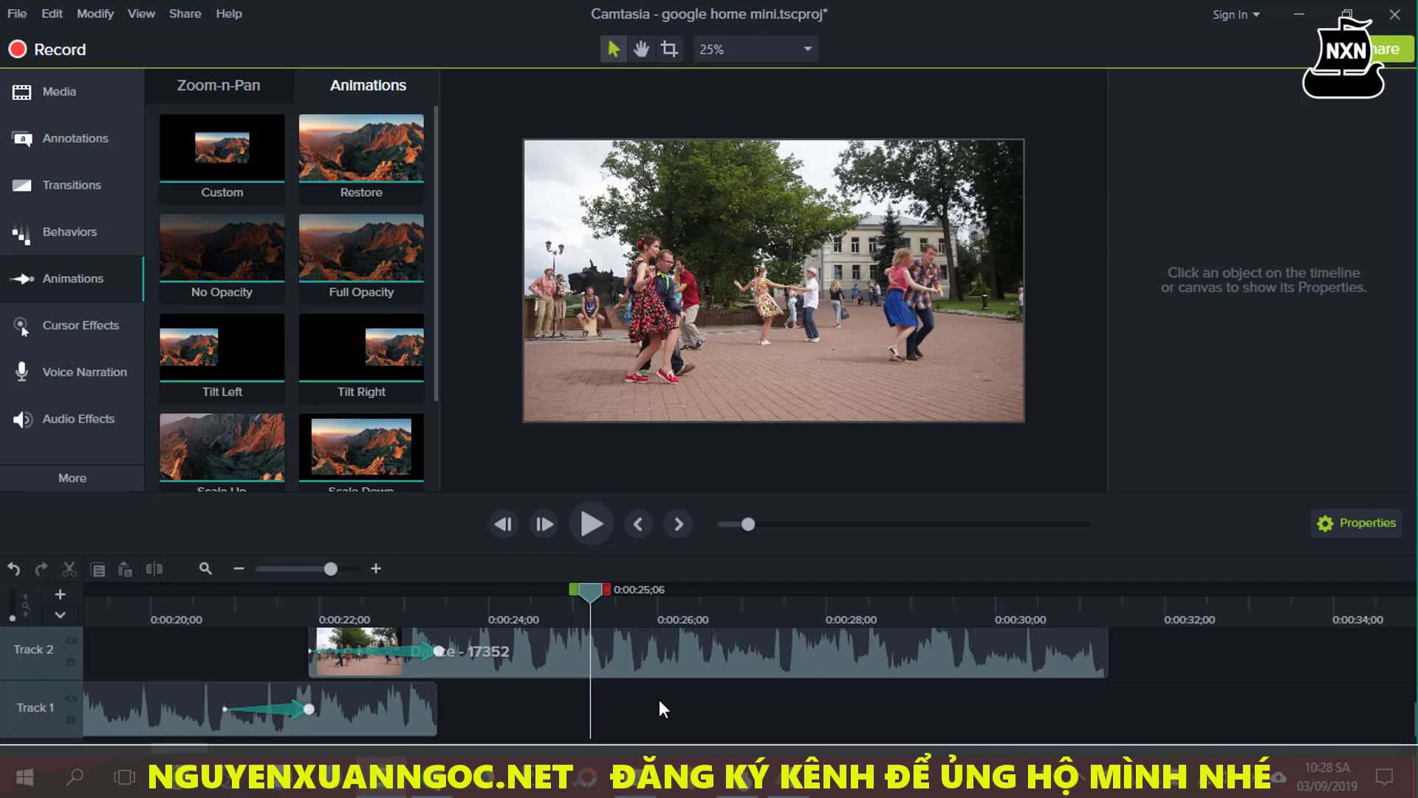
Return the playhead to the start of the overlap and select the timeline range from 0:00:21;26 to the end of the Track 2 animation
{"action": "left_click", "coordinate": [362, 703]}
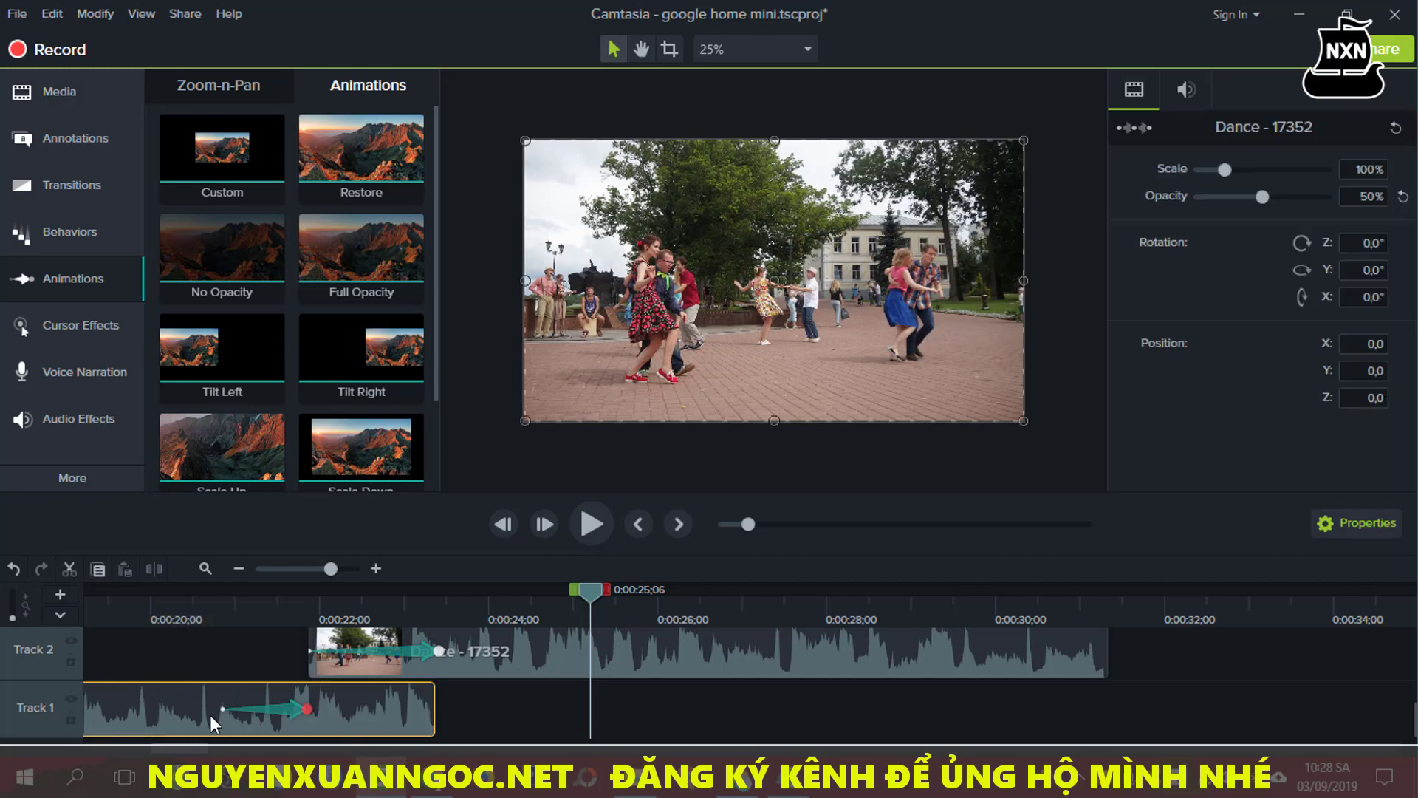
{"action": "left_click_drag", "start_coordinate": [591, 589], "coordinate": [353, 589]}
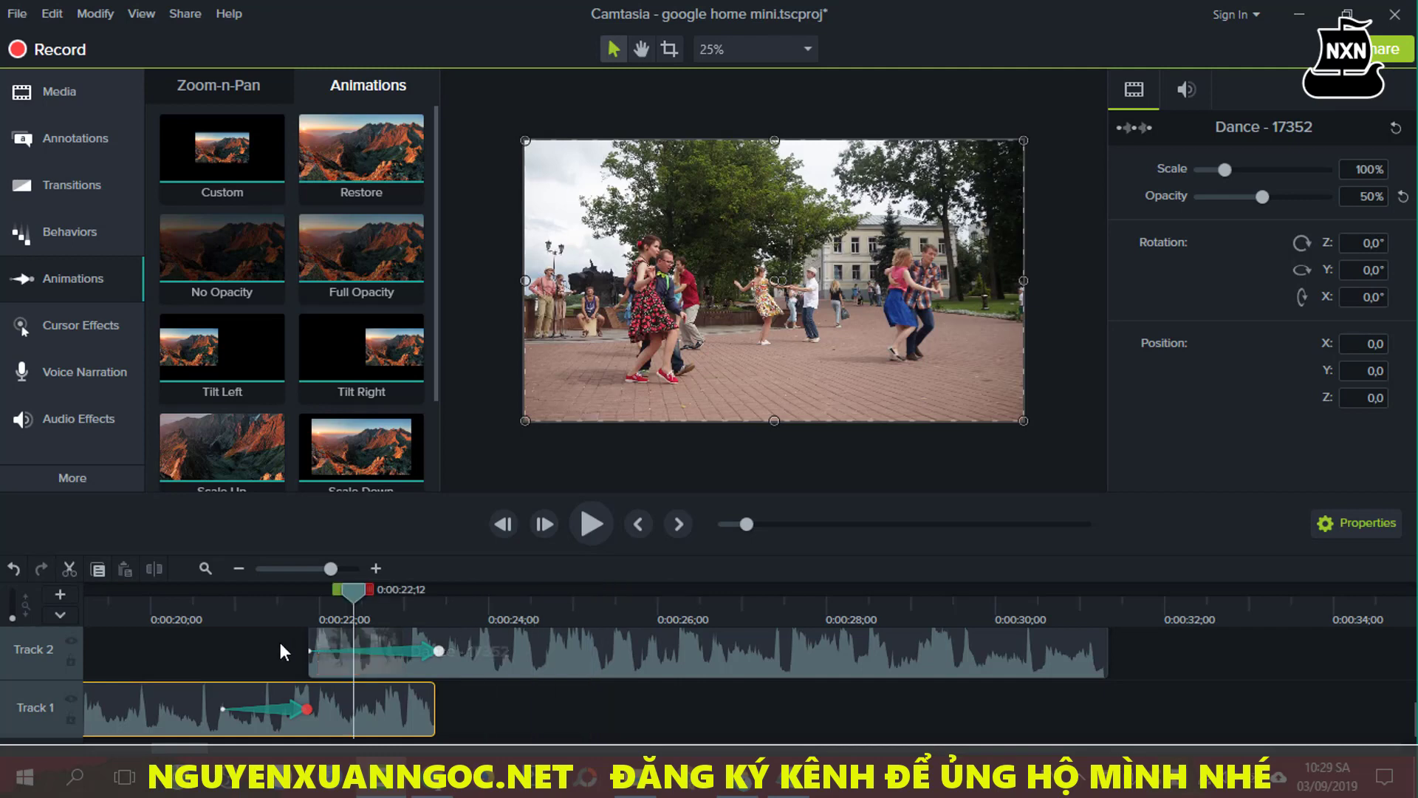
{"action": "left_click_drag", "start_coordinate": [281, 641], "coordinate": [308, 659]}
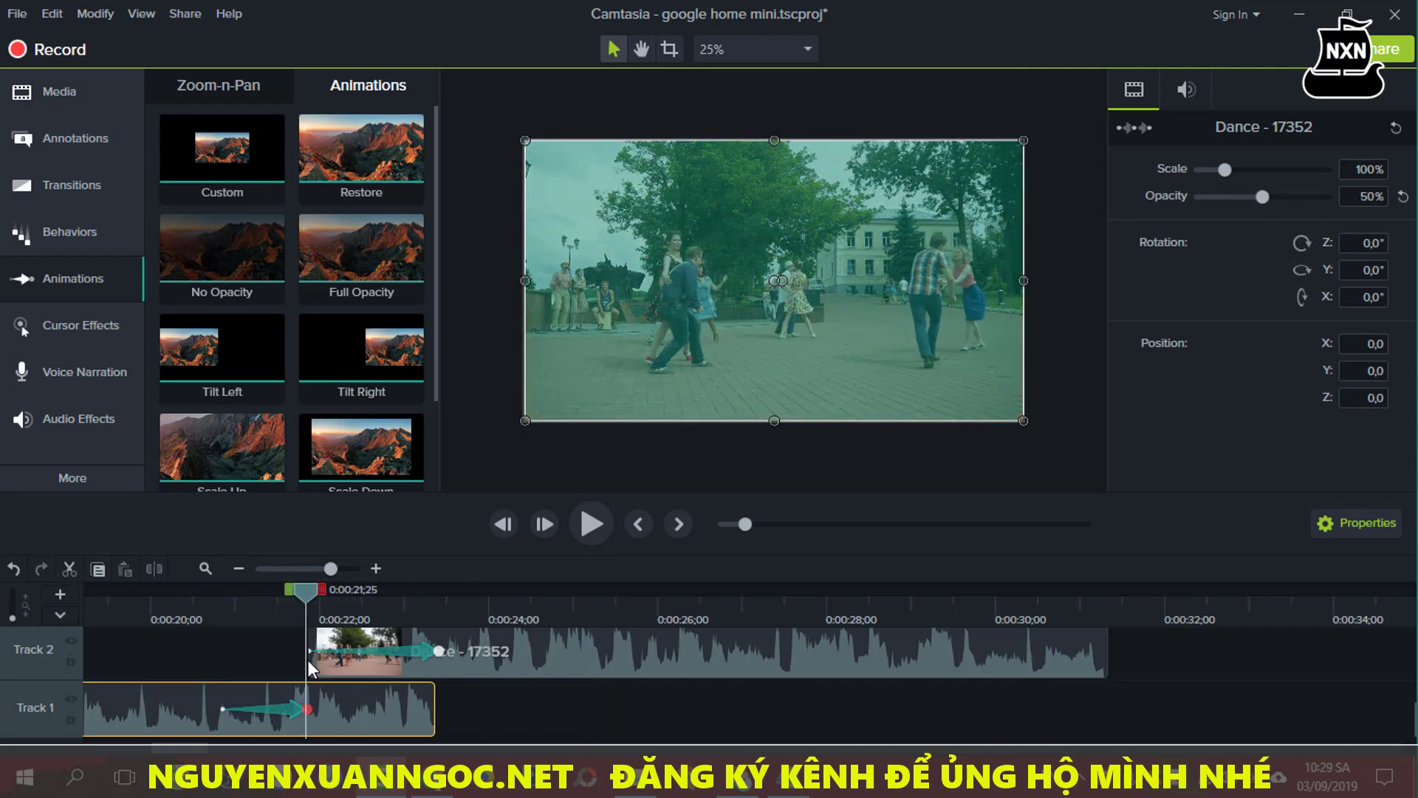
{"action": "left_click", "coordinate": [575, 653]}
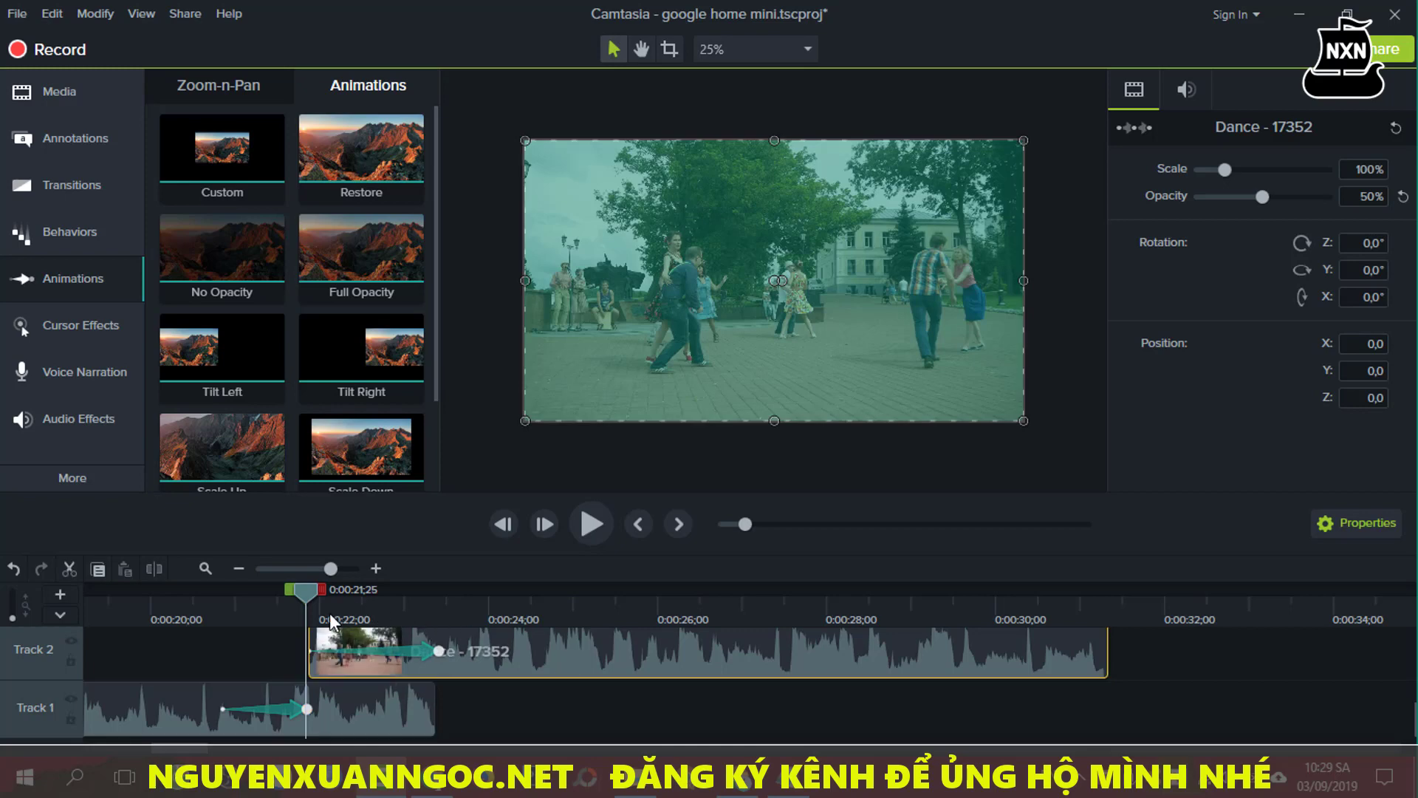
{"action": "left_click_drag", "start_coordinate": [305, 593], "coordinate": [303, 627]}
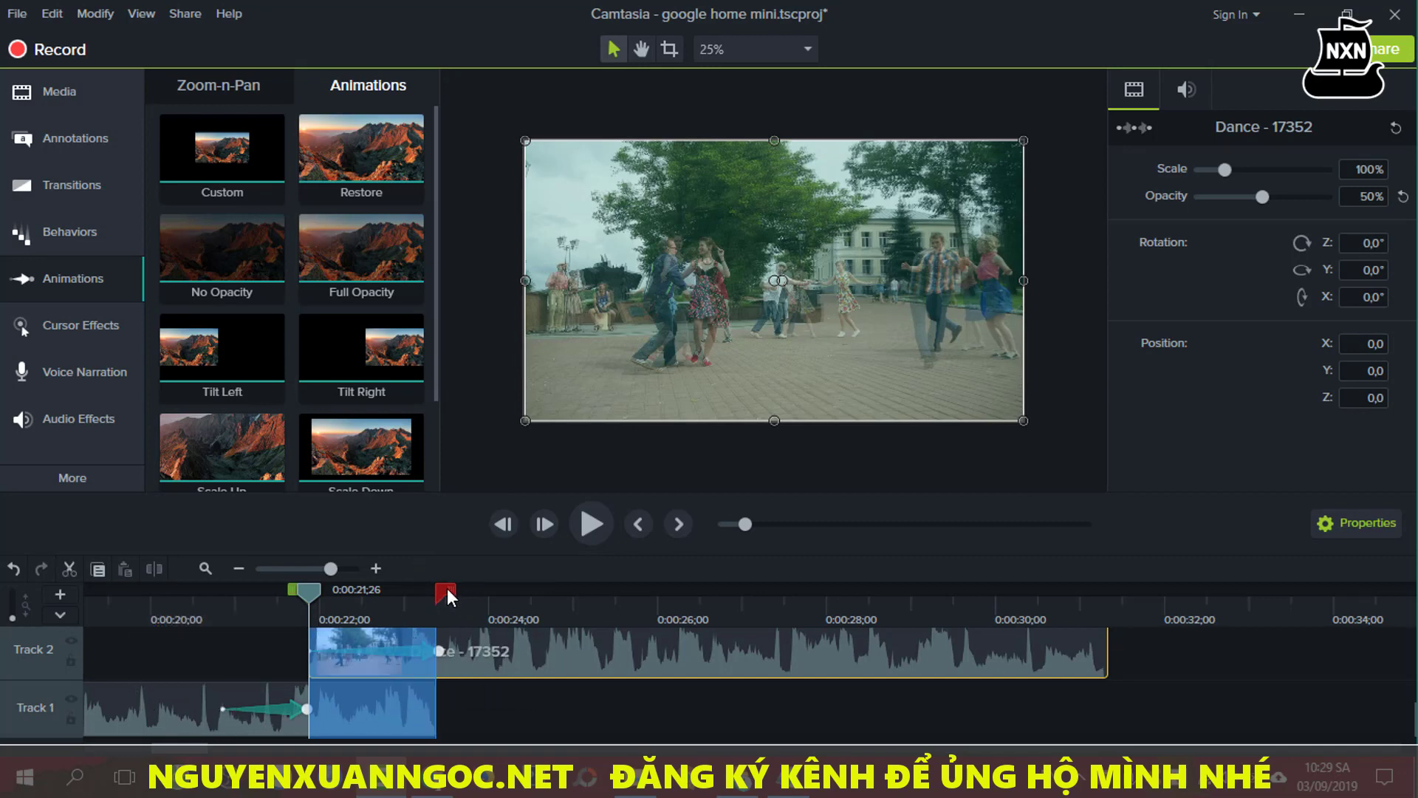
{"action": "mouse_move", "coordinate": [447, 588]}
{"action": "left_mouse_down"}
{"action": "mouse_move", "coordinate": [495, 600]}
{"action": "mouse_move", "coordinate": [436, 614]}
{"action": "mouse_move", "coordinate": [448, 615]}
{"action": "left_mouse_up"}
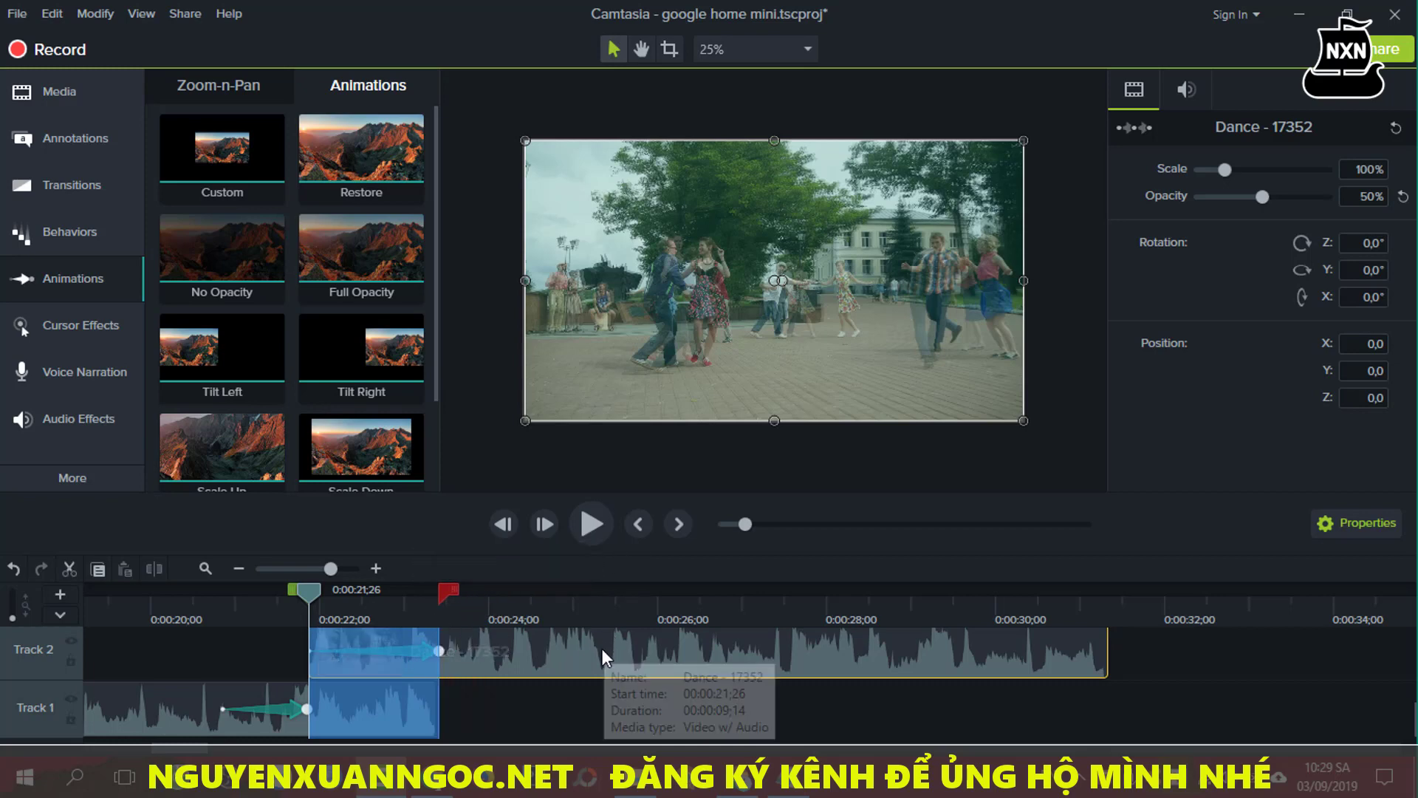